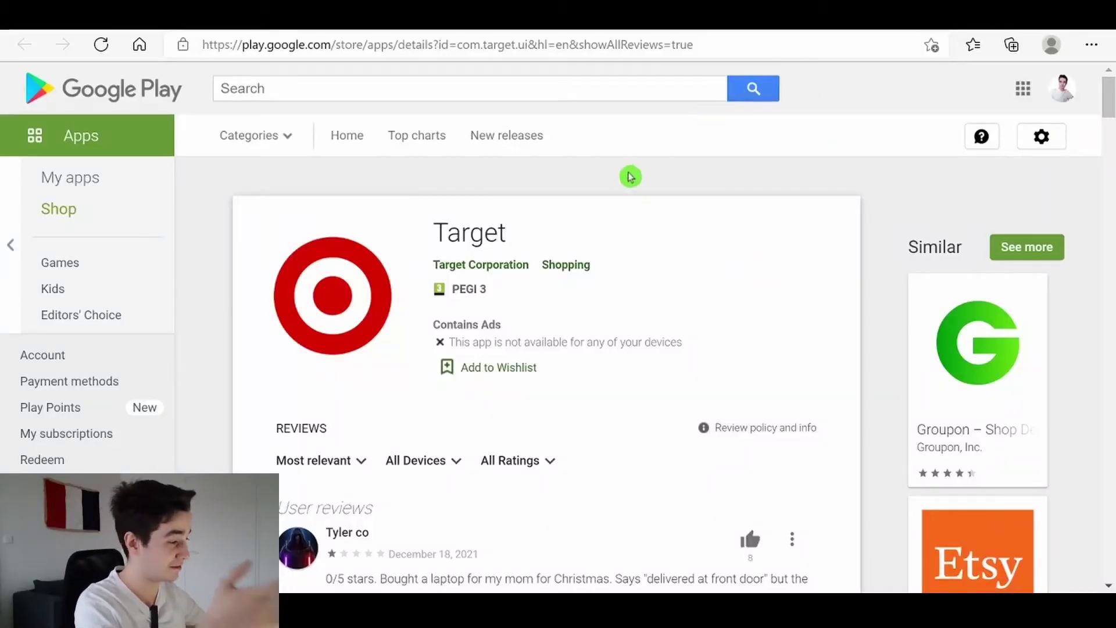
# - Read the Target app's user reviews on Google Play, expanding the shortened review dated December 18, 2021 to its full text
pyautogui.scroll(-3, 599, 233)
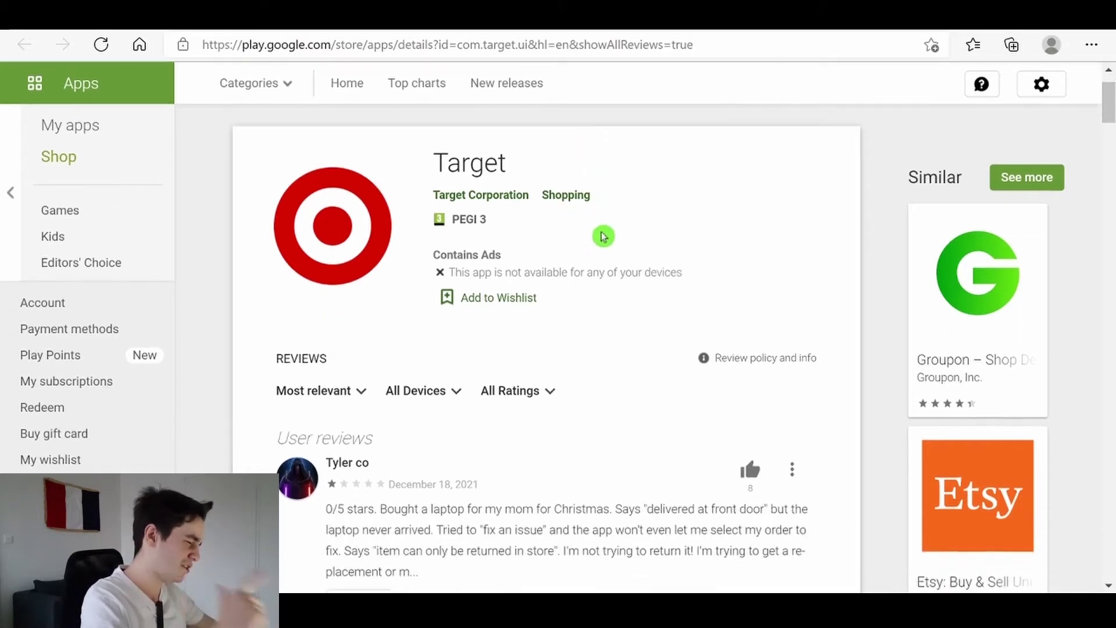
pyautogui.scroll(-1, 616, 237)
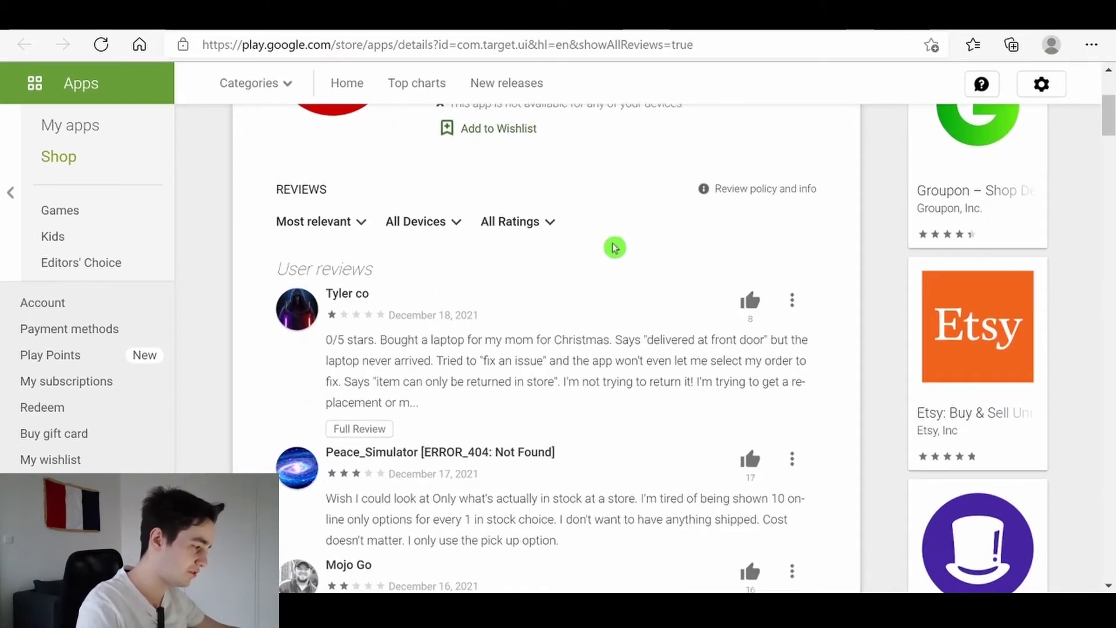
pyautogui.scroll(-1, 615, 248)
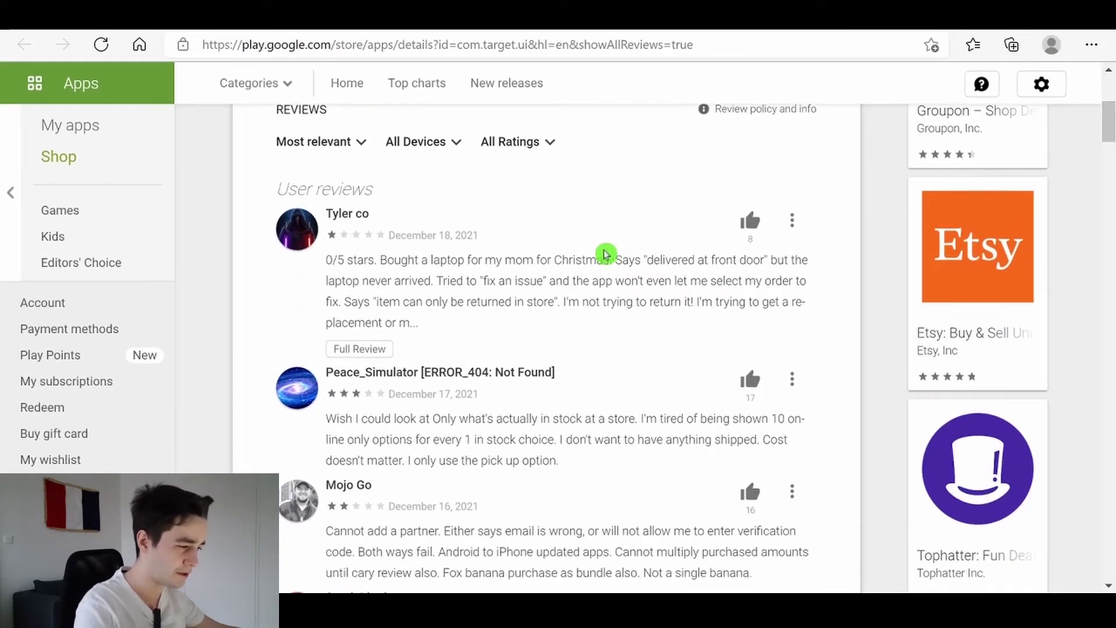
pyautogui.scroll(3, 516, 290)
pyautogui.scroll(-4, 515, 291)
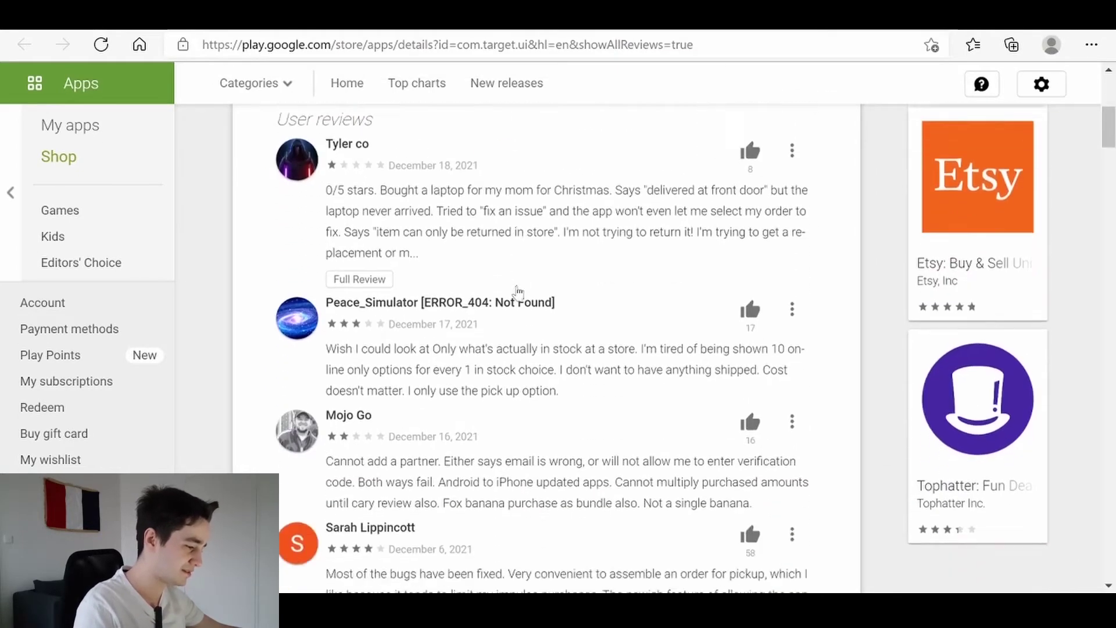
pyautogui.moveTo(560, 381); pyautogui.dragTo(347, 339)
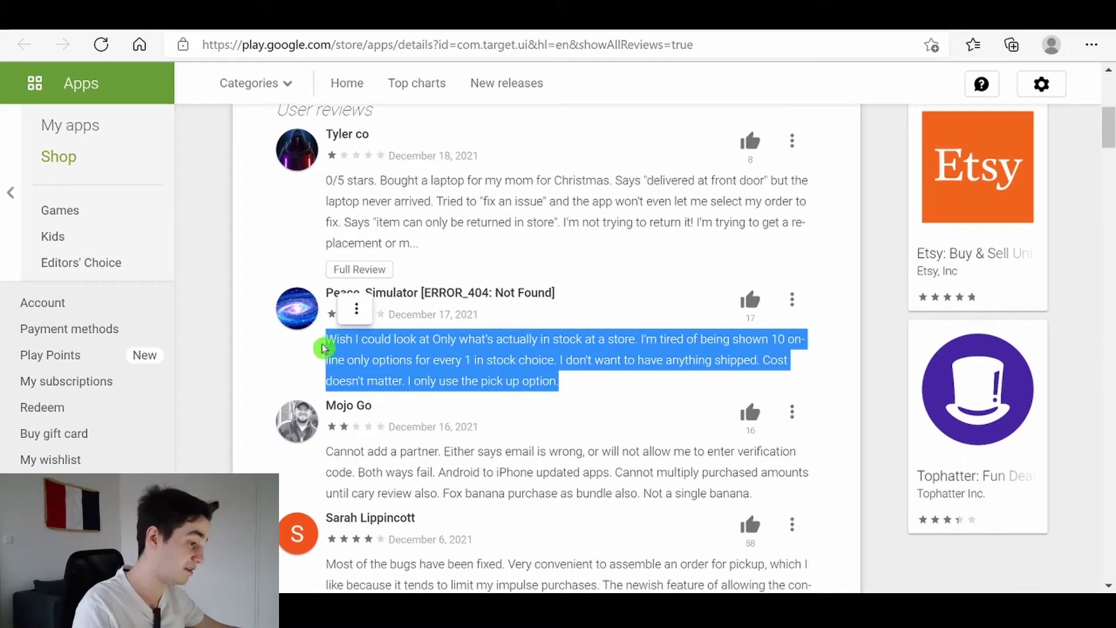
pyautogui.click(462, 378)
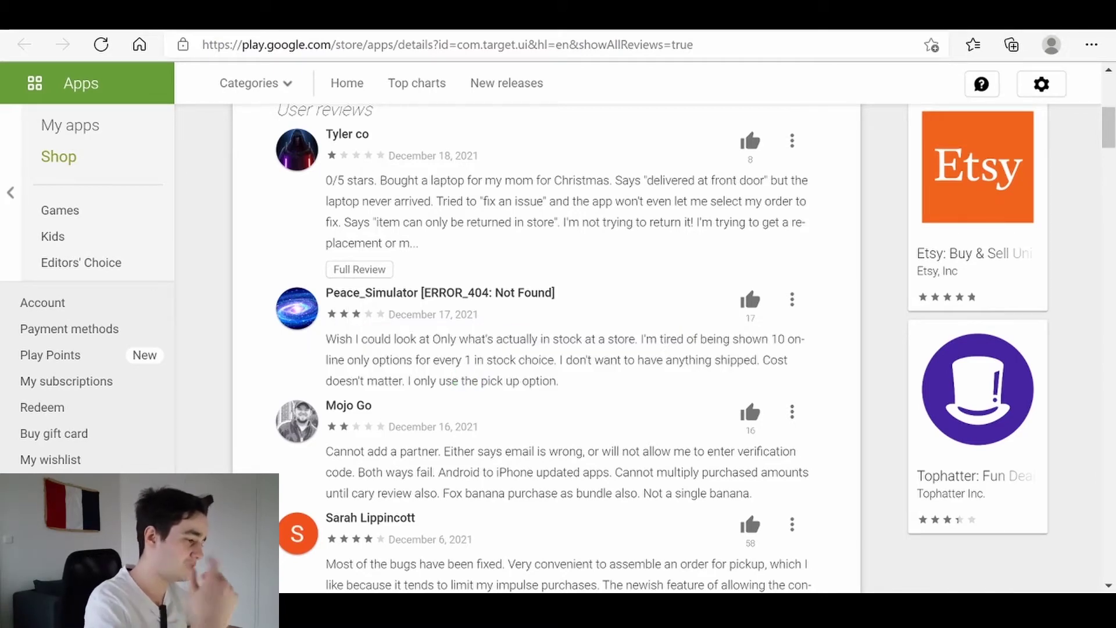
pyautogui.click(382, 270)
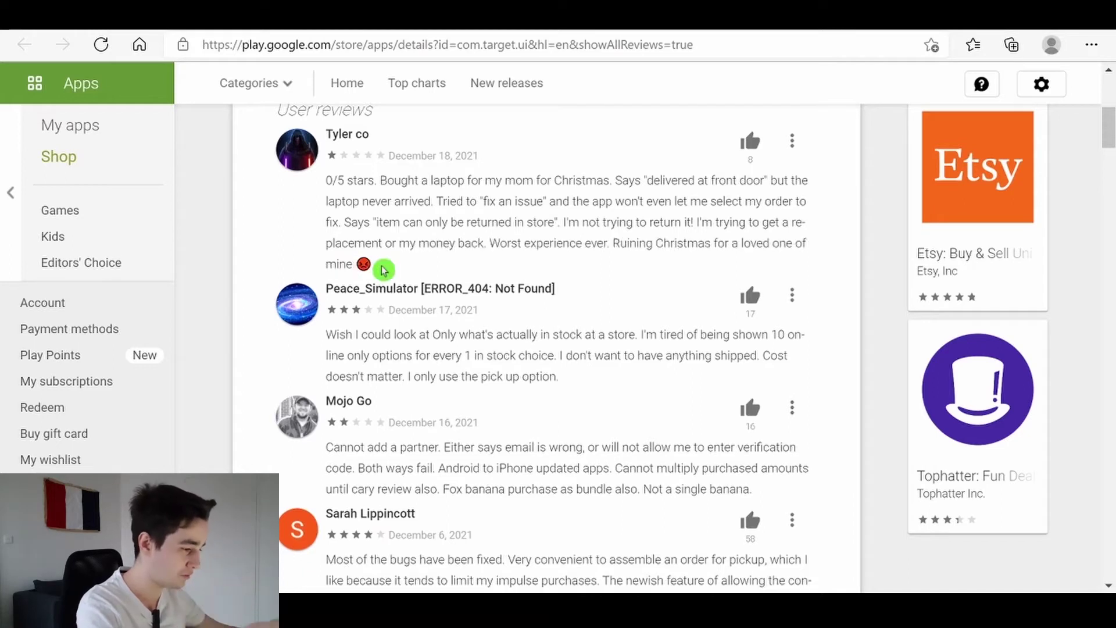
pyautogui.moveTo(445, 276); pyautogui.dragTo(324, 181)
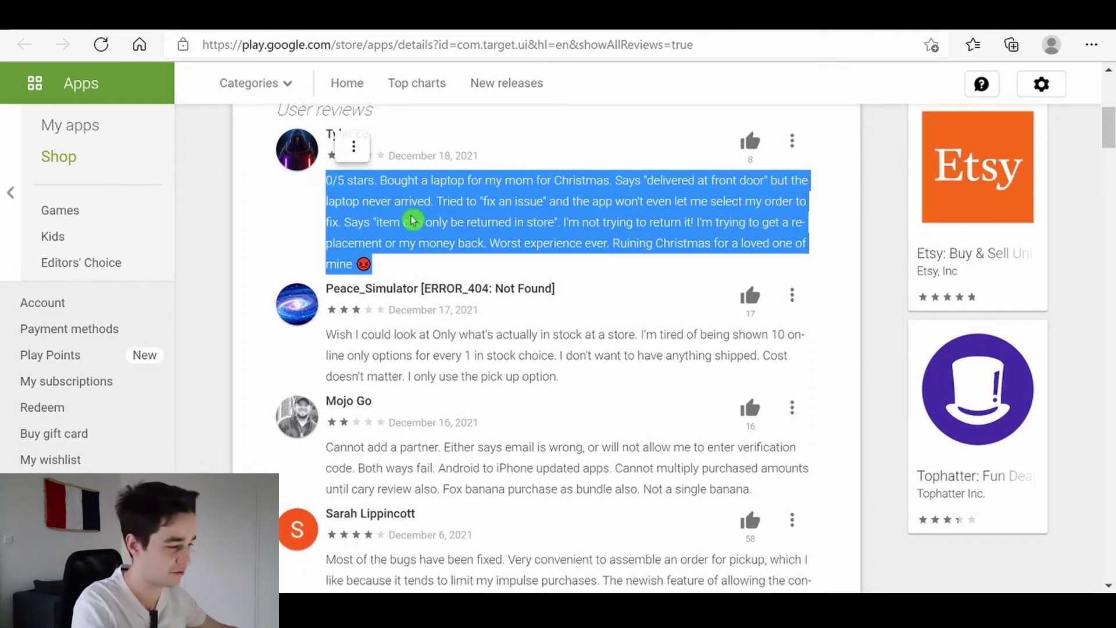
pyautogui.scroll(-4, 412, 220)
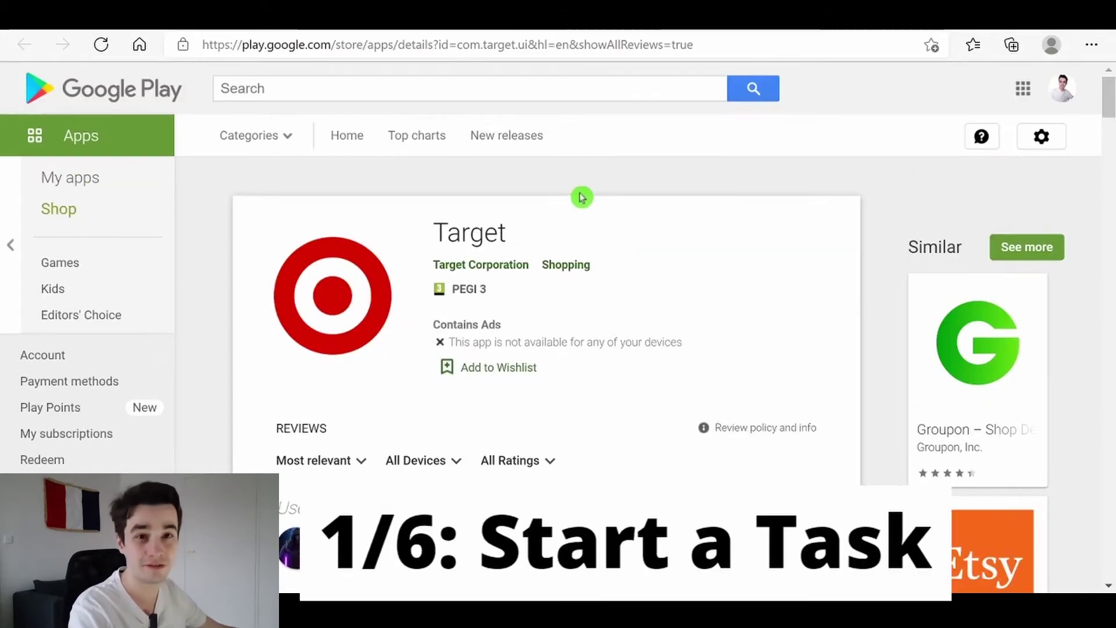
# - Copy the Target reviews page URL, switch to Octoparse and start a new task with that URL
pyautogui.click(620, 42)
pyautogui.hotkey('ctrl', 'c')
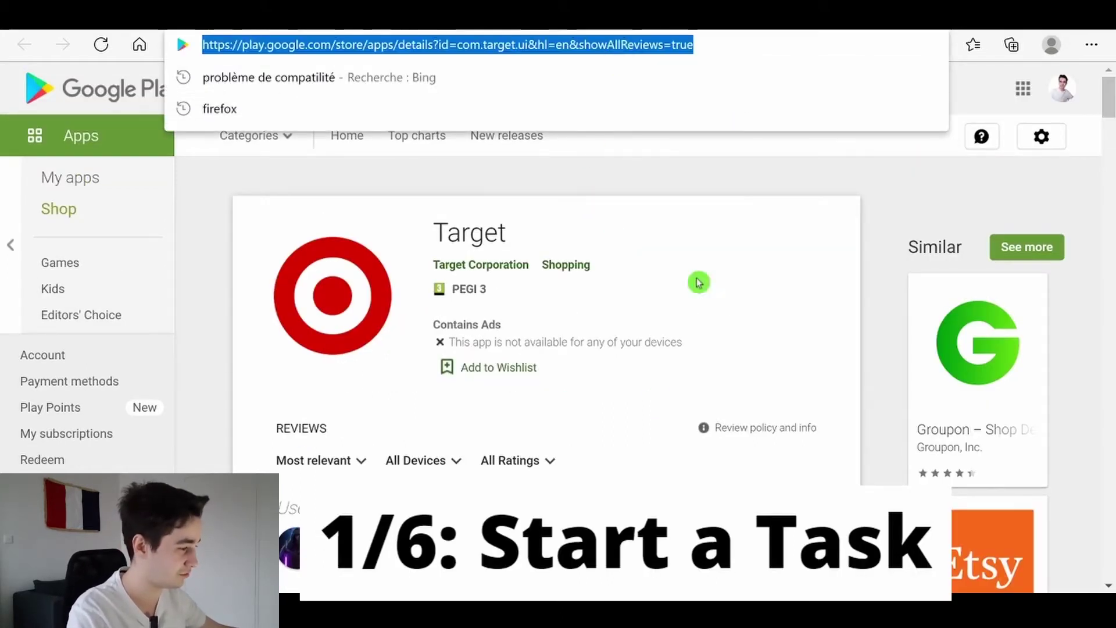
pyautogui.hotkey('alt', 'Tab')
pyautogui.click(523, 163)
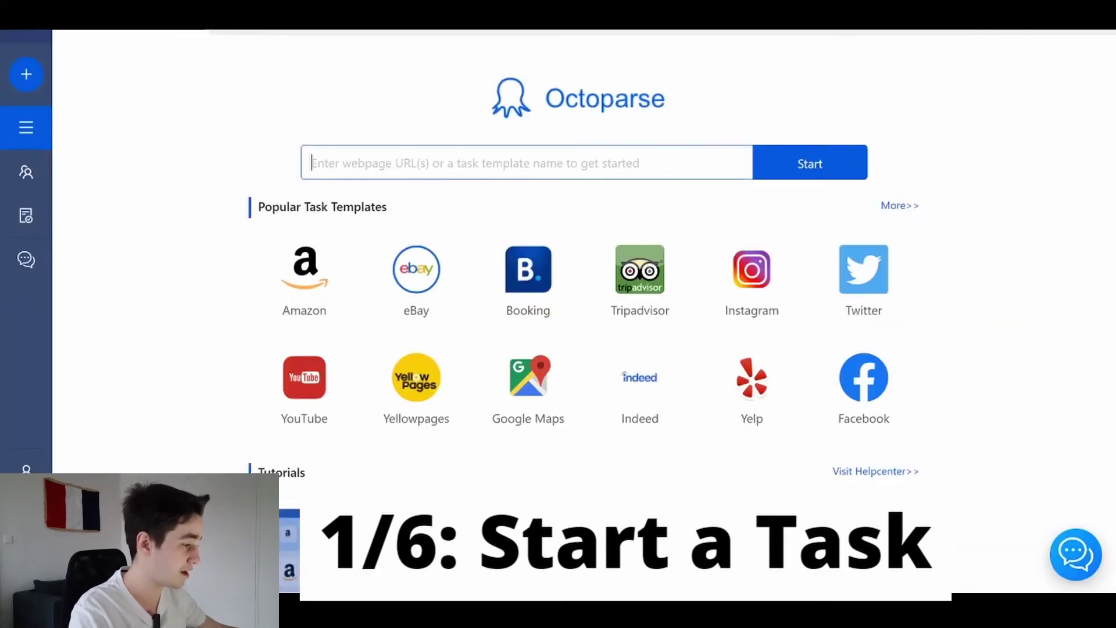
pyautogui.hotkey('ctrl', 'v')
pyautogui.click(833, 174)
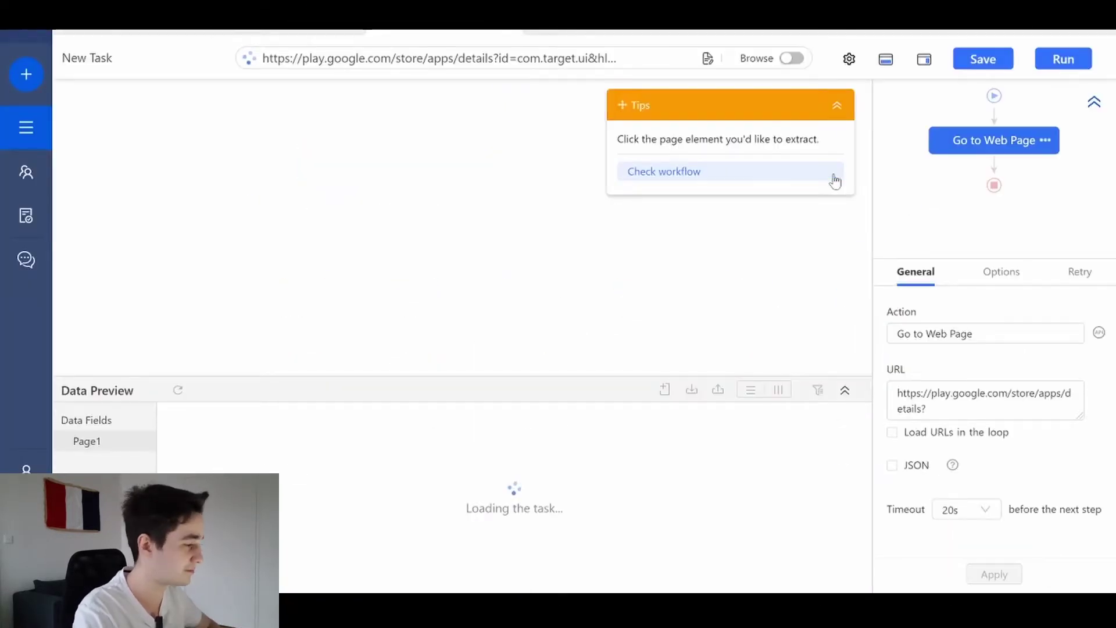
# - Accept the page's cookie notice in Browse mode, return to task editing and hide the Data Preview
pyautogui.click(792, 59)
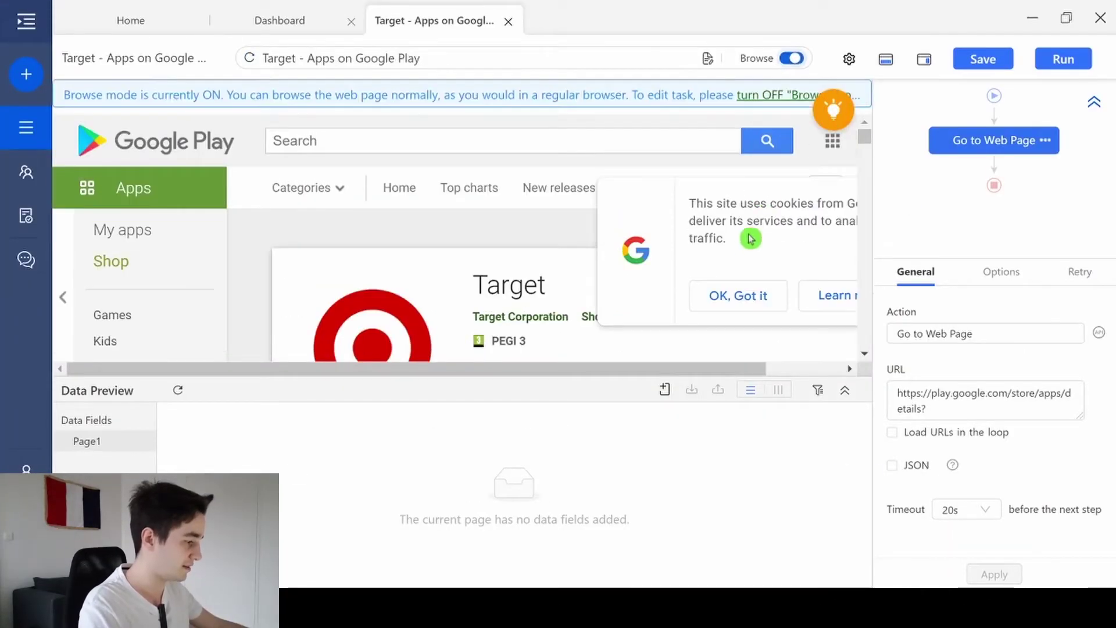
pyautogui.click(731, 297)
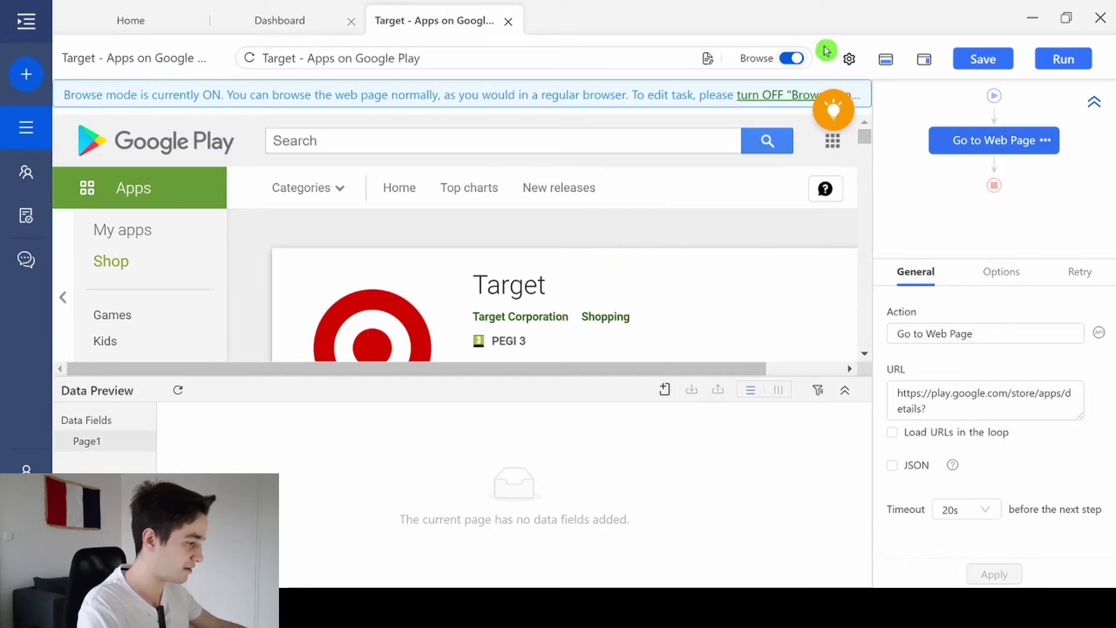
pyautogui.click(791, 59)
pyautogui.click(895, 62)
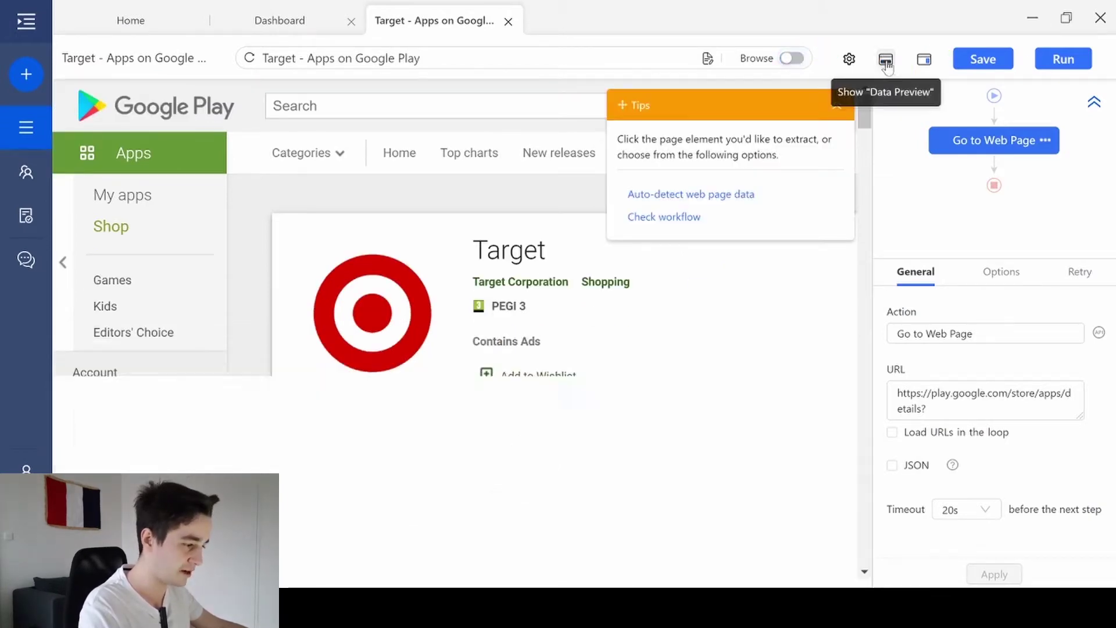
# - Examine how the reviews load in the regular browser and in Octoparse, down to the Show More link at the end of the list
pyautogui.scroll(-5, 870, 167)
pyautogui.moveTo(866, 131); pyautogui.dragTo(867, 105)
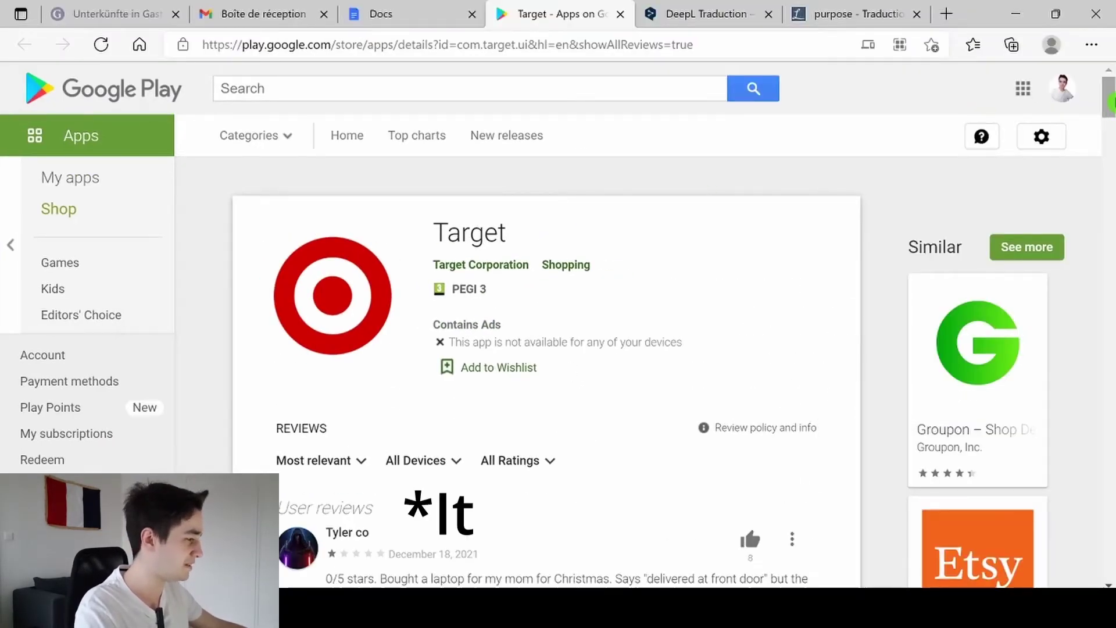
pyautogui.scroll(-10, 1111, 97)
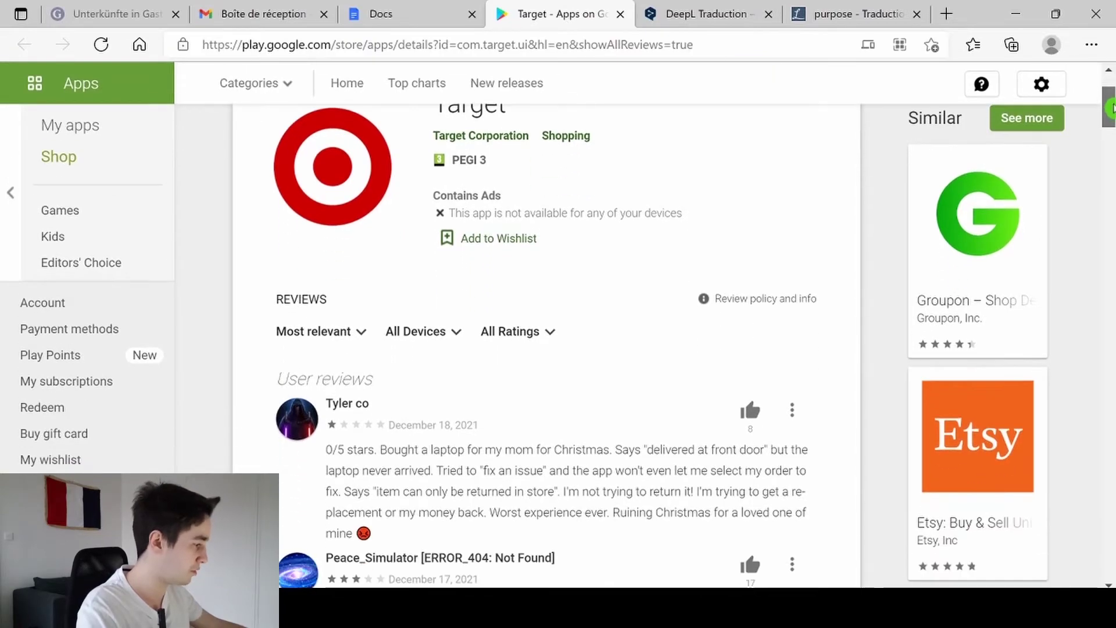
pyautogui.scroll(-10, 1110, 291)
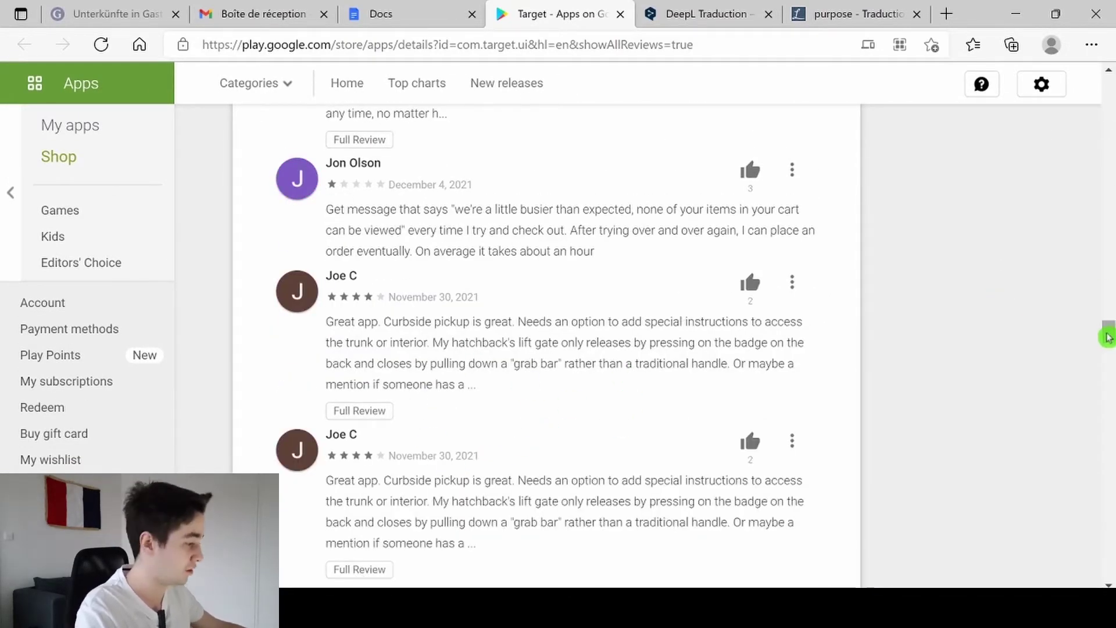
pyautogui.moveTo(1109, 333); pyautogui.dragTo(1110, 538)
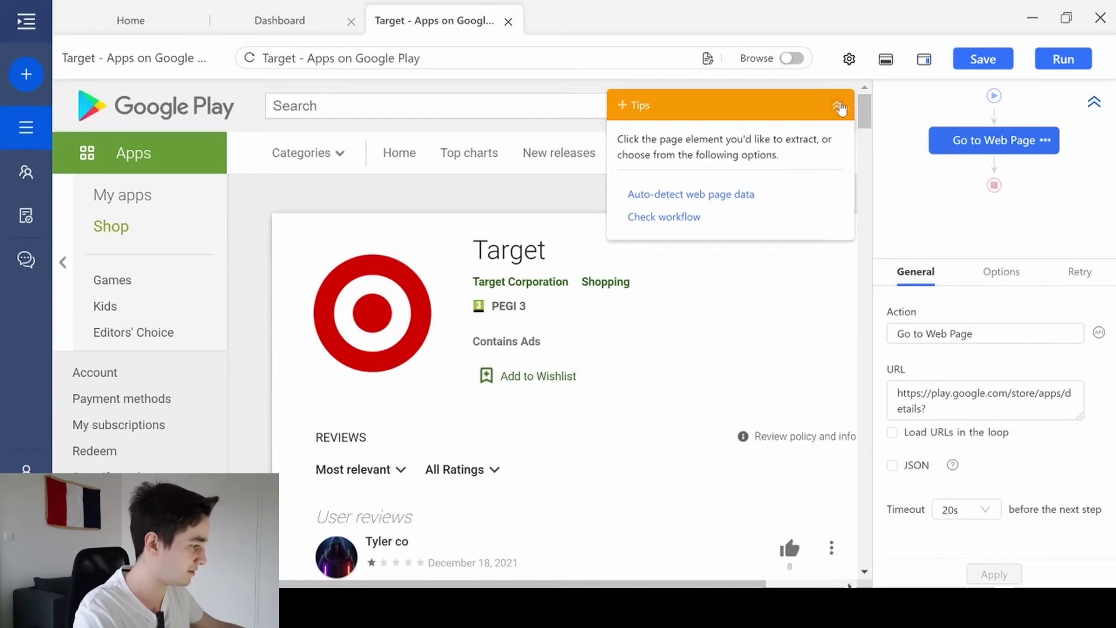
pyautogui.click(847, 105)
pyautogui.moveTo(865, 106); pyautogui.dragTo(865, 561)
pyautogui.scroll(4, 770, 378)
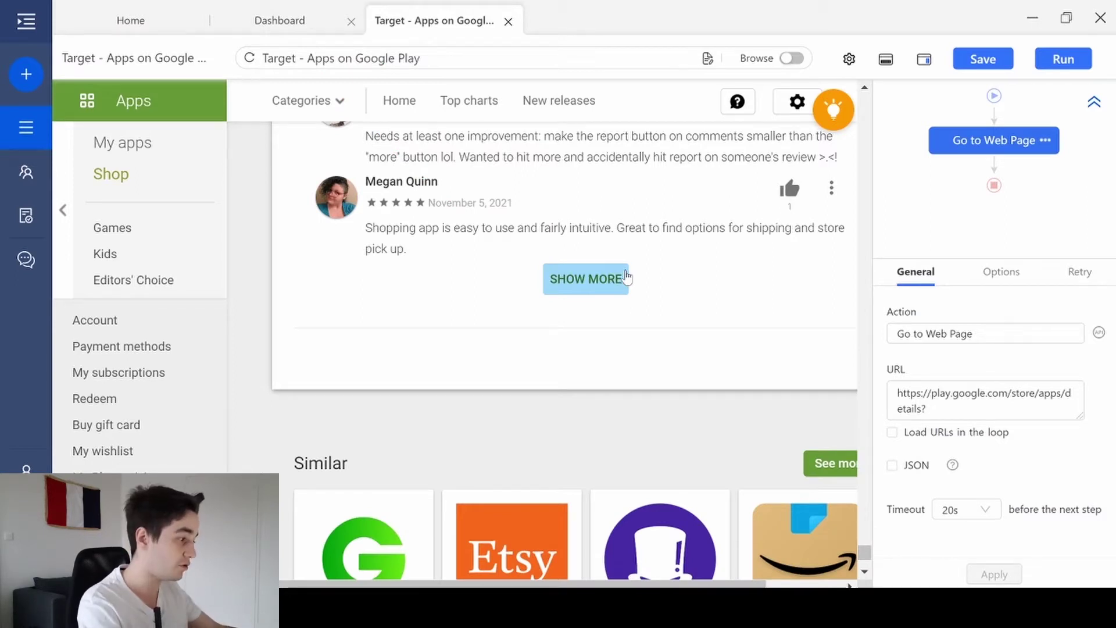
# - Set Go to Web Page to scroll to the bottom of the page after loading, 4 times with a 3s wait, and apply it
pyautogui.click(996, 277)
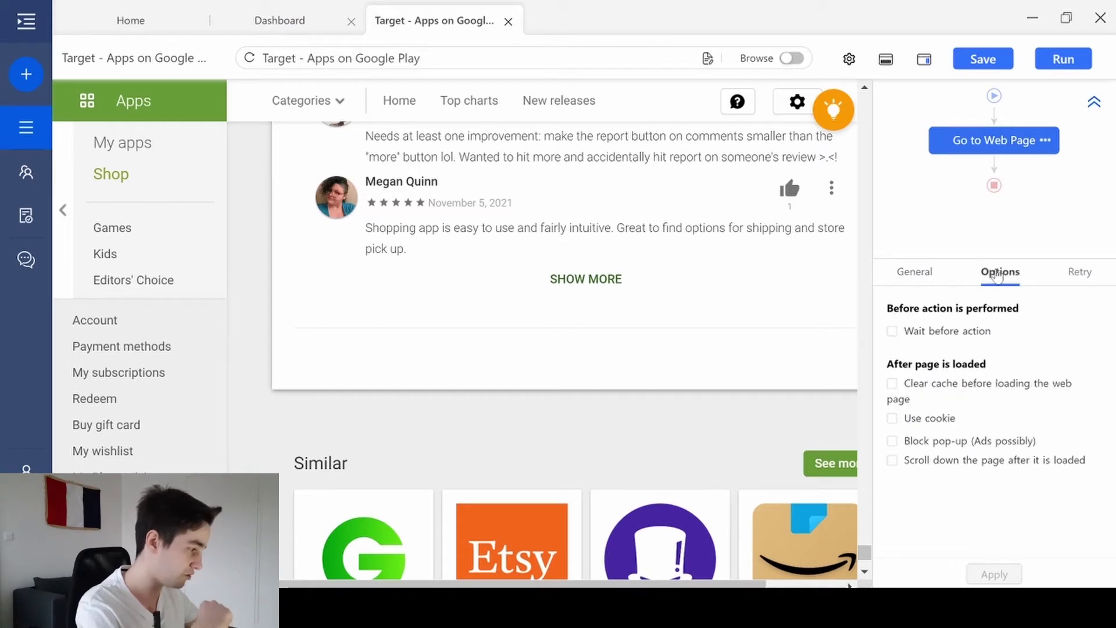
pyautogui.click(931, 460)
pyautogui.scroll(-3, 996, 462)
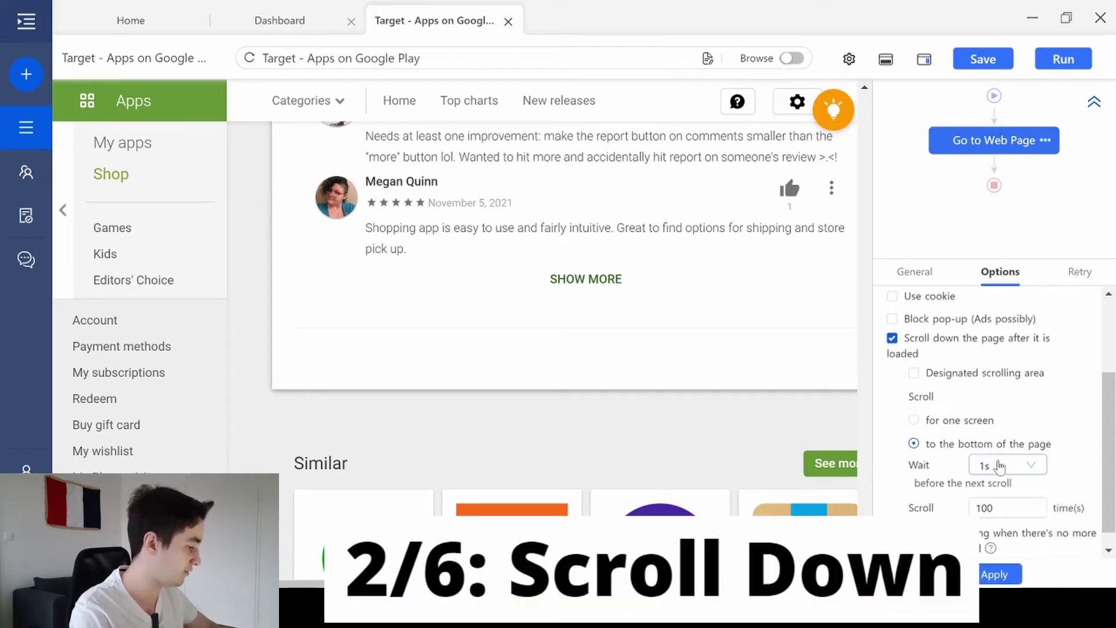
pyautogui.click(997, 465)
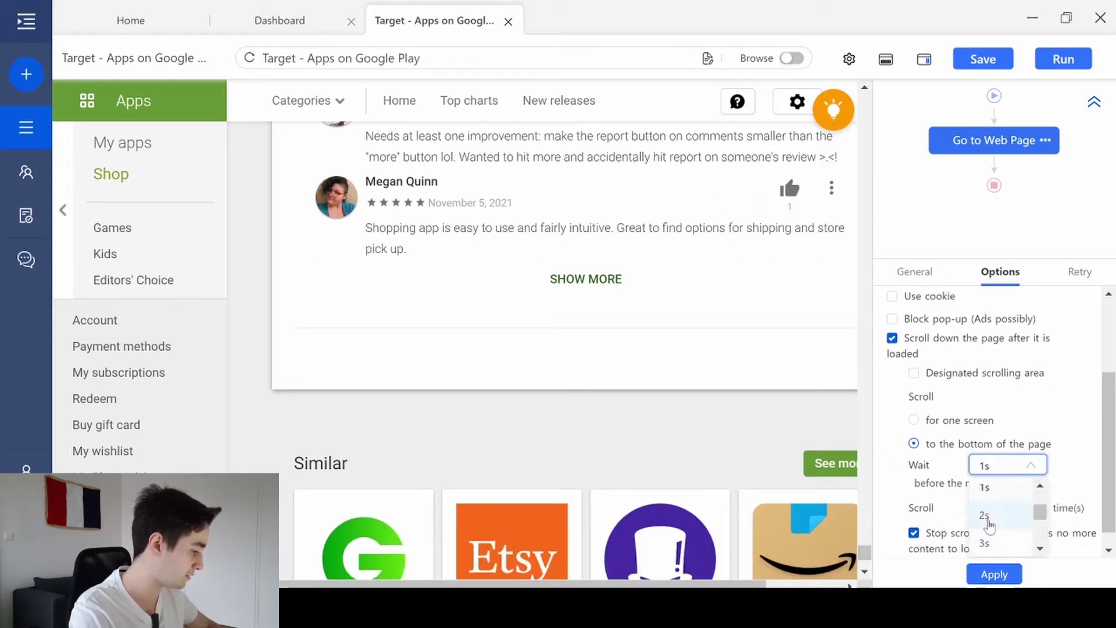
pyautogui.scroll(-1, 990, 526)
pyautogui.click(990, 525)
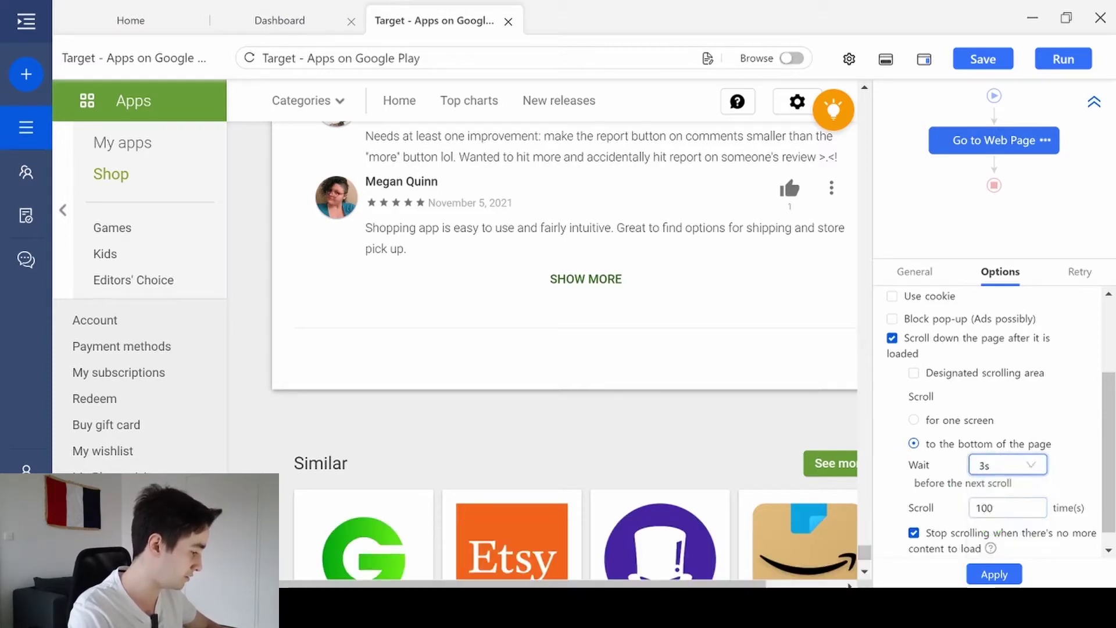
pyautogui.press('Tab')
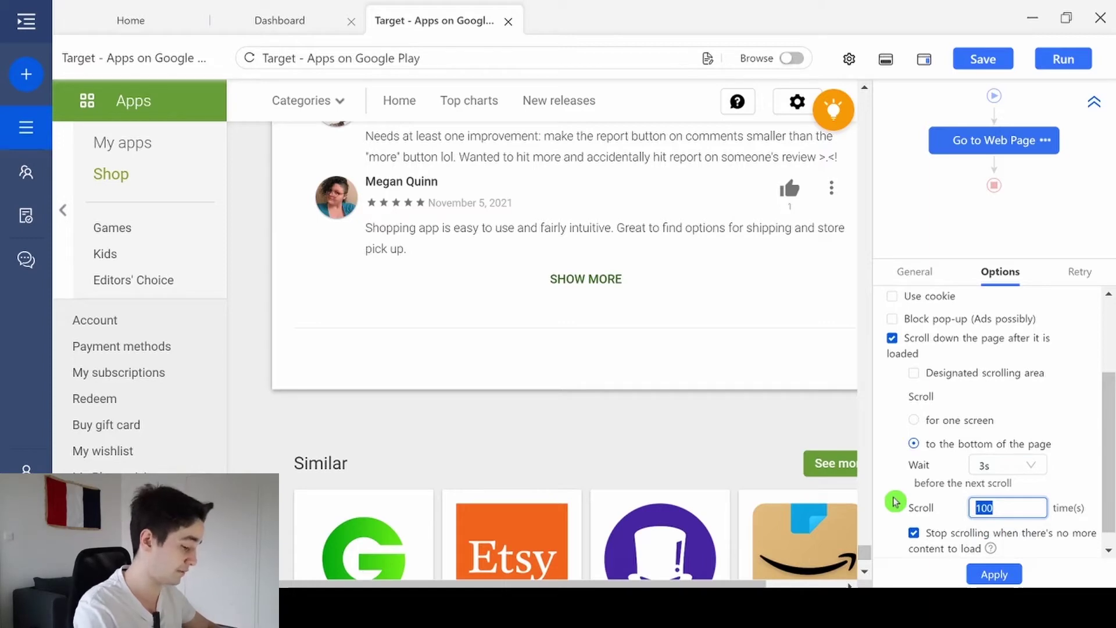
pyautogui.click(993, 574)
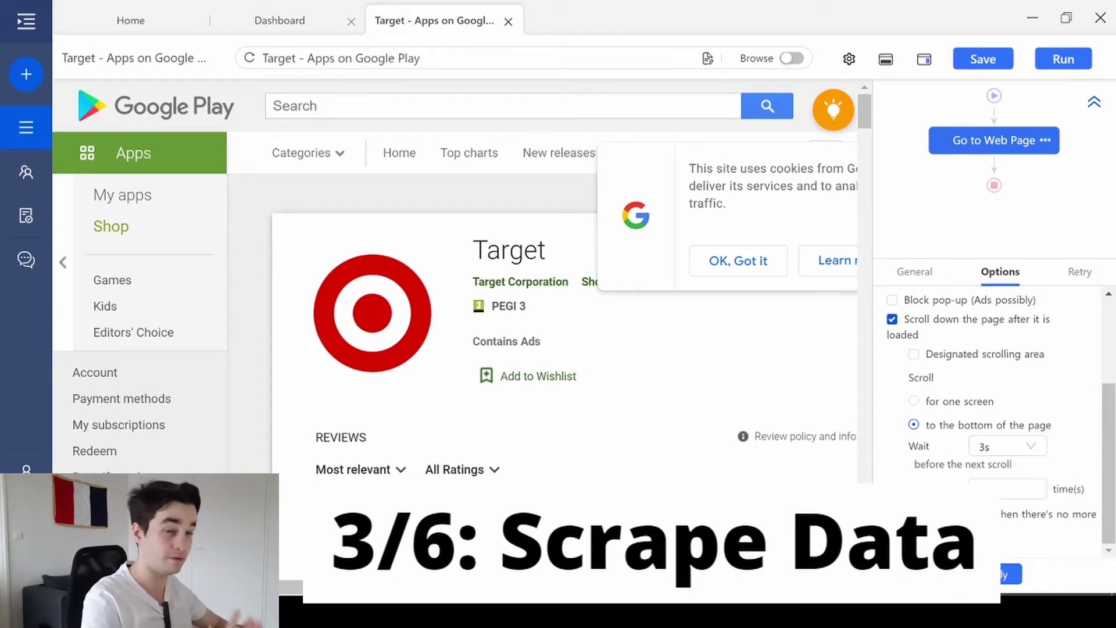
# - Auto-detect the web page data and check the end of the loaded review list
pyautogui.click(836, 116)
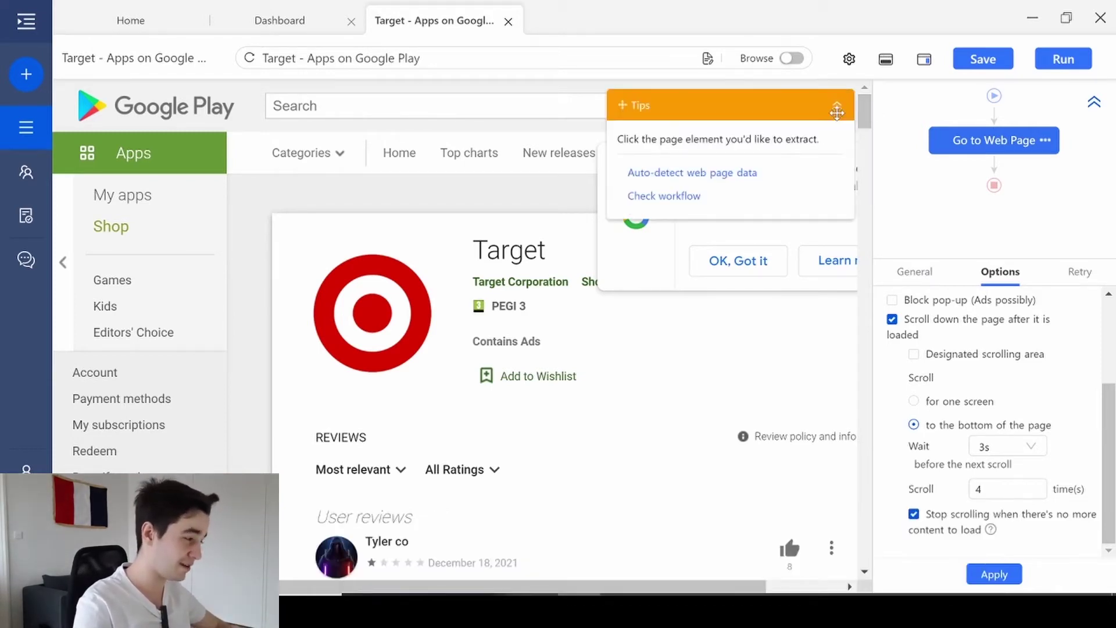
pyautogui.click(701, 174)
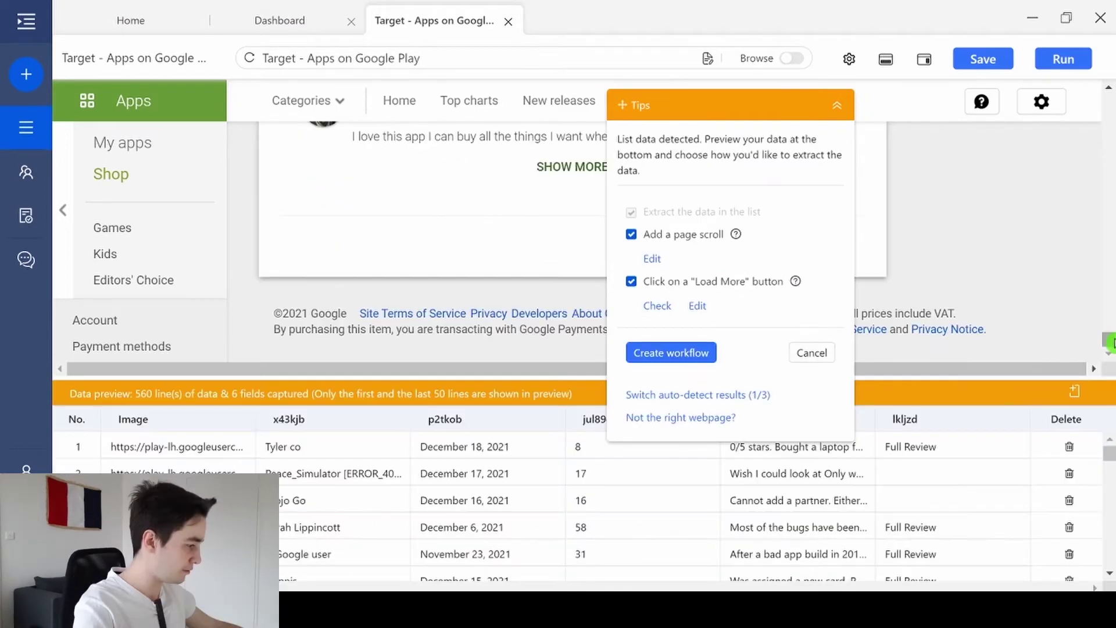
pyautogui.moveTo(1114, 166); pyautogui.dragTo(1110, 366)
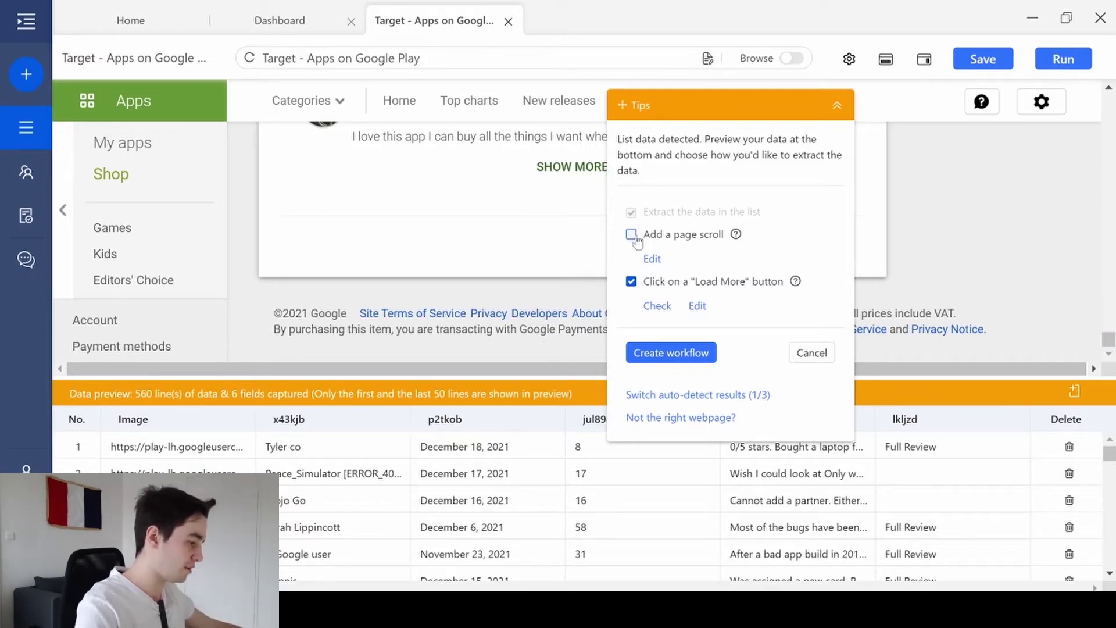
# - Exclude the page scroll and the "Load More" click from the detected settings and create the workflow
pyautogui.click(632, 282)
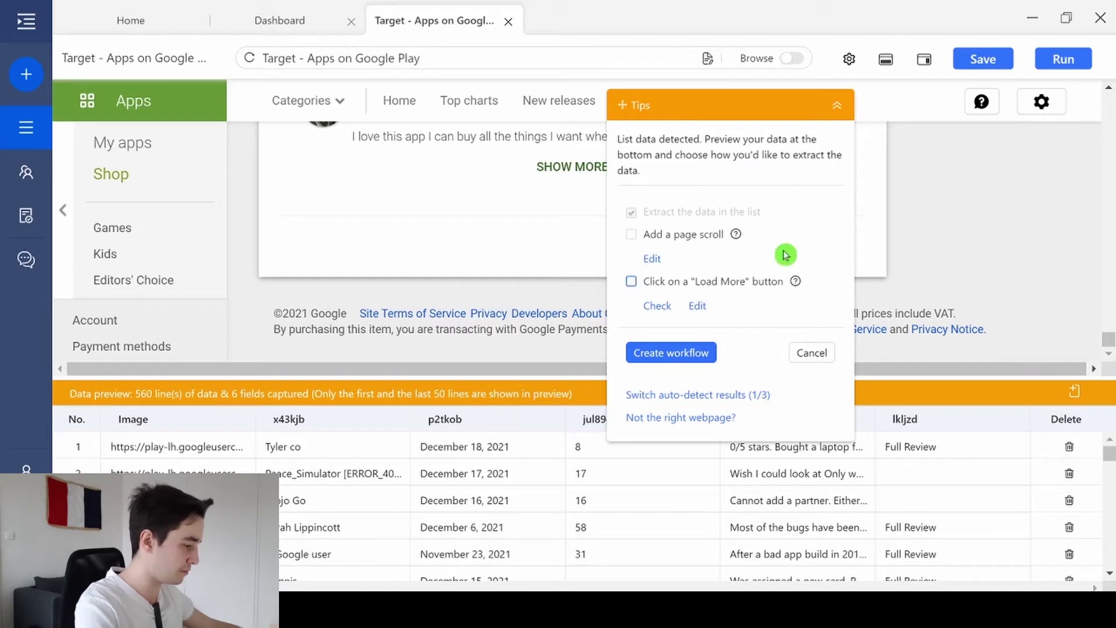
pyautogui.moveTo(773, 125); pyautogui.dragTo(959, 119)
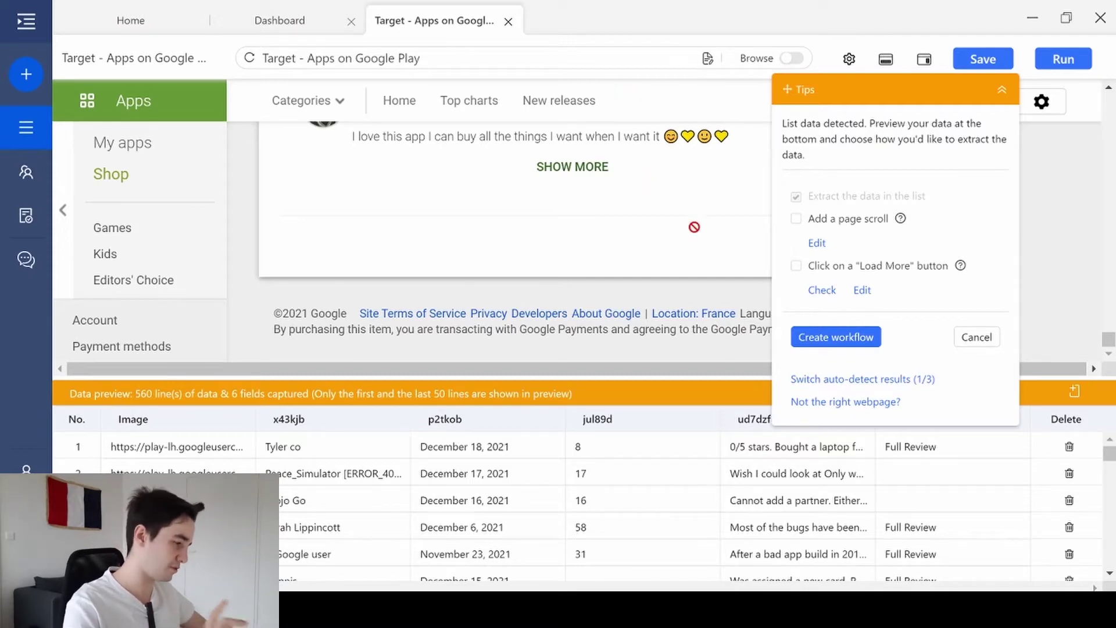
pyautogui.click(842, 339)
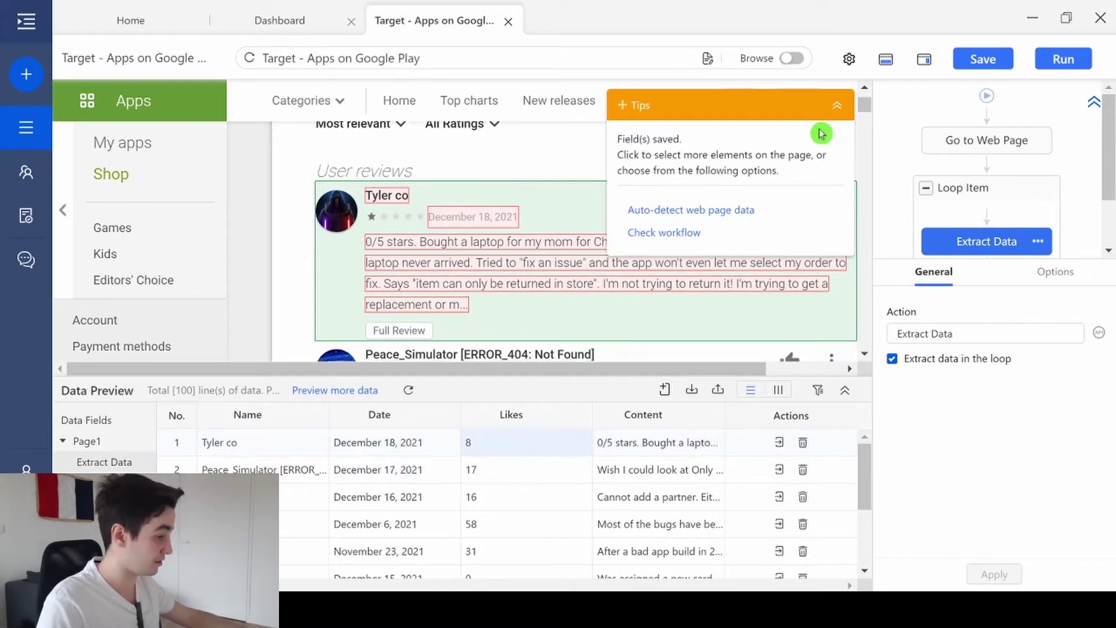
# - Add the first review's star rating element to the extracted data as a text field and check its column in the data preview
pyautogui.click(836, 111)
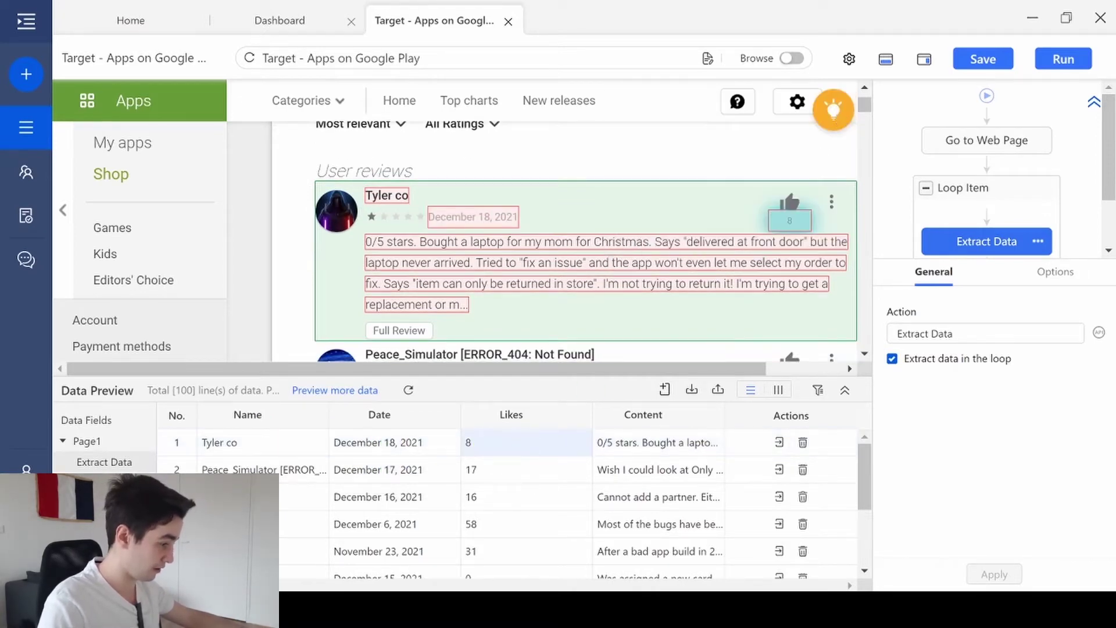
pyautogui.click(644, 445)
pyautogui.scroll(1, 500, 255)
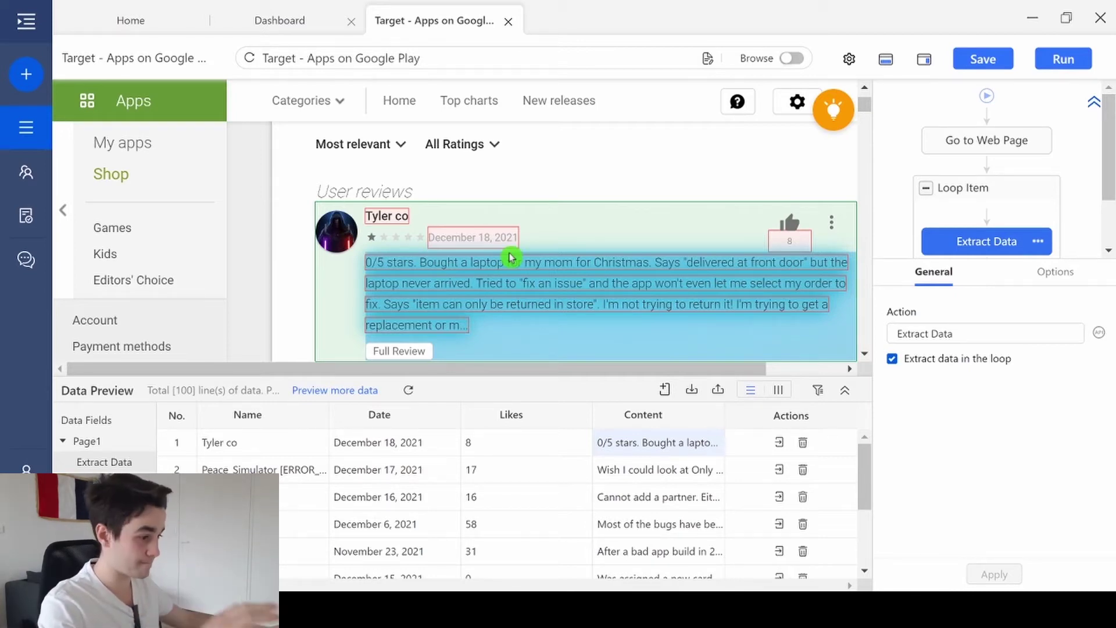
pyautogui.click(396, 247)
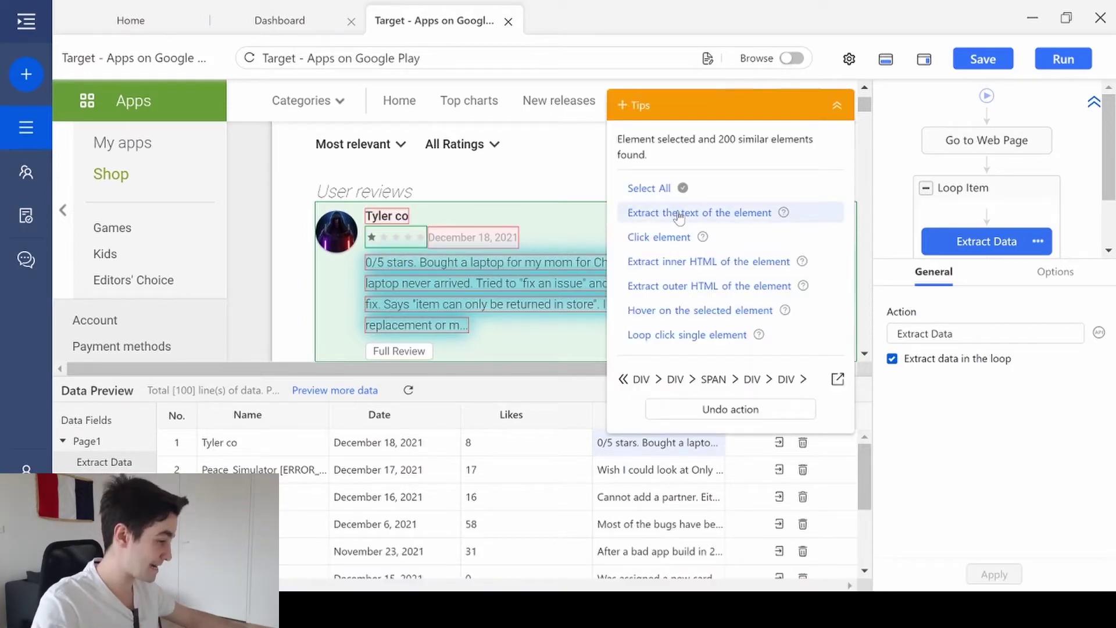
pyautogui.click(679, 214)
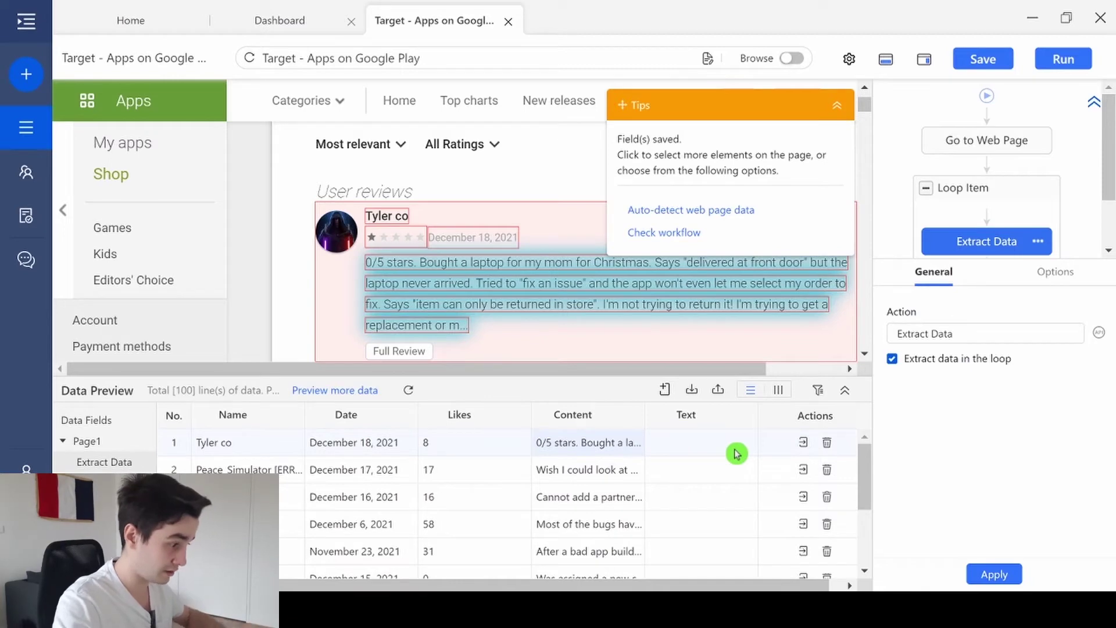
pyautogui.scroll(-3, 732, 454)
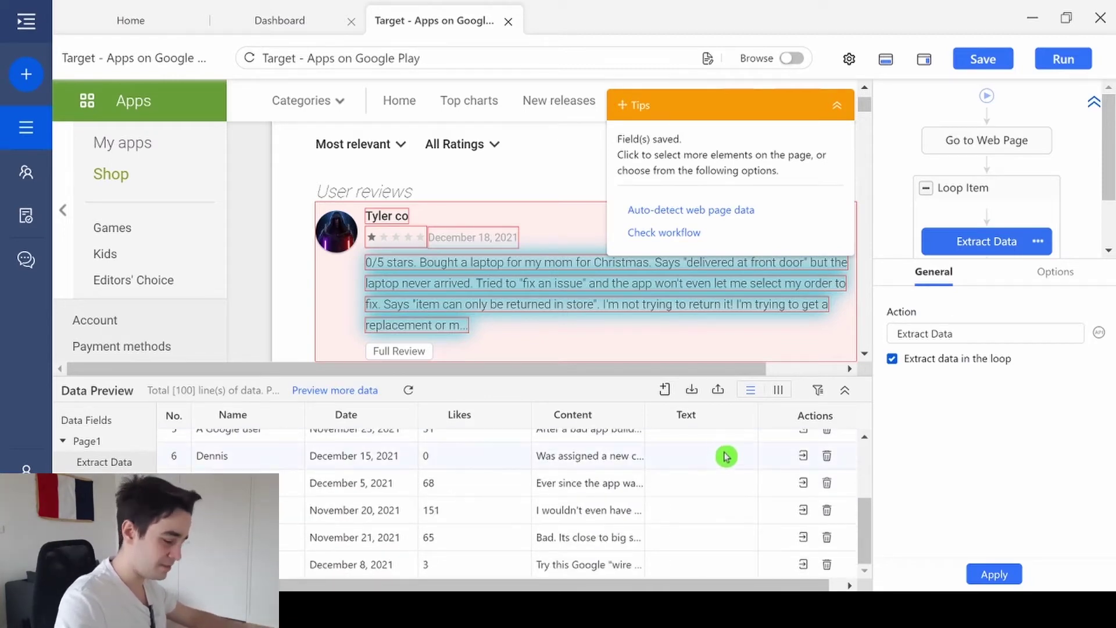
pyautogui.scroll(3, 728, 456)
# - Customize the new Text field to extract the aria-label attribute of the star rating element
pyautogui.click(744, 422)
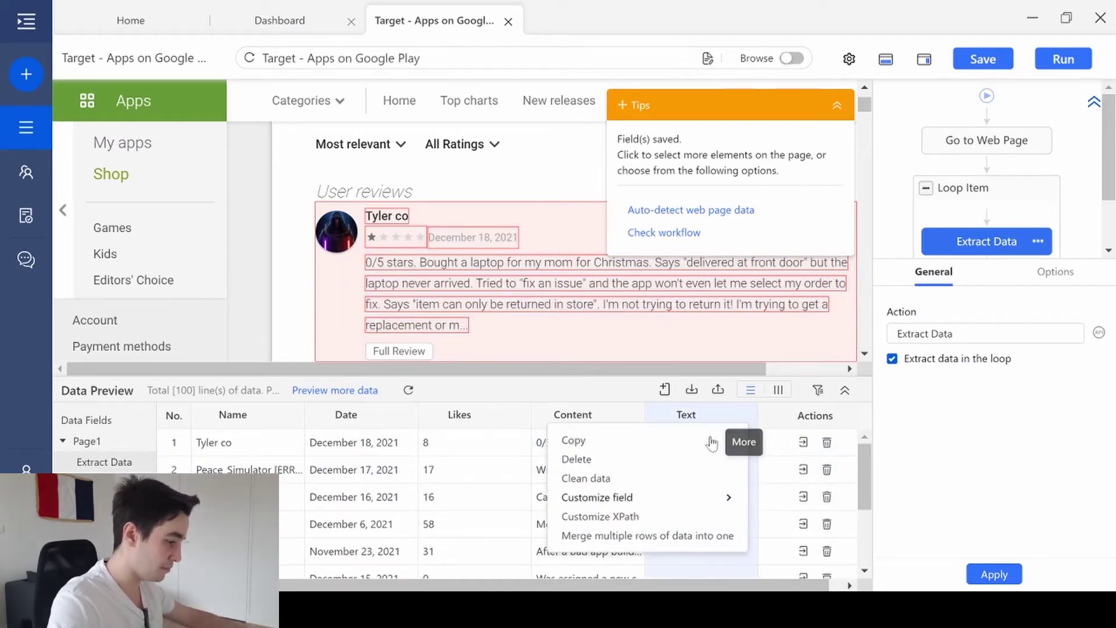
pyautogui.moveTo(642, 497)
pyautogui.moveTo(788, 500)
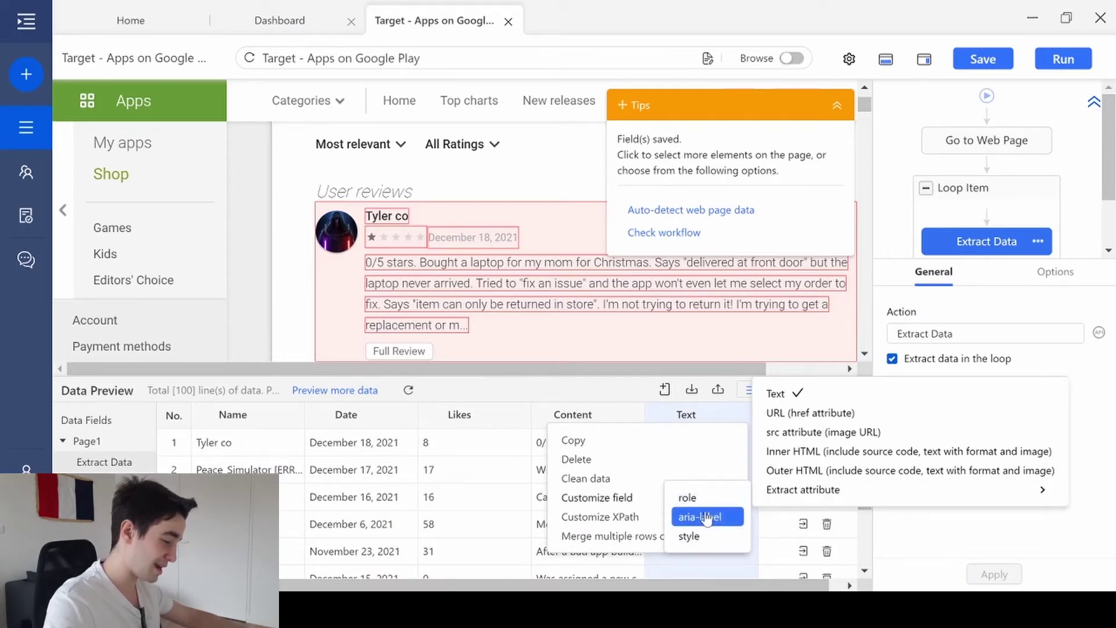
pyautogui.click(705, 517)
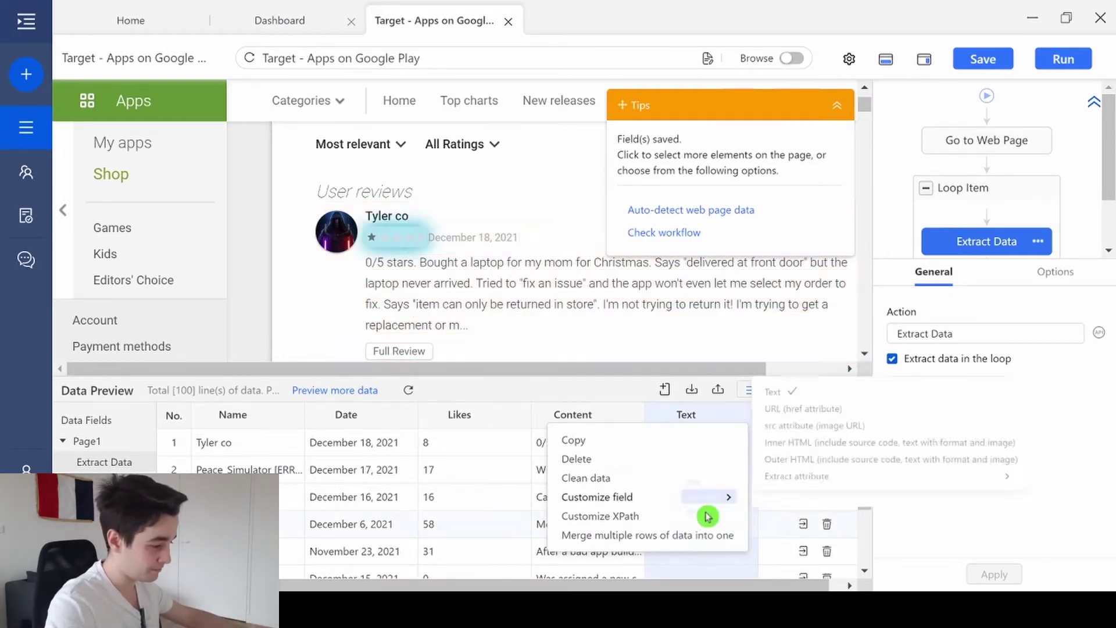
pyautogui.click(744, 417)
pyautogui.moveTo(710, 497)
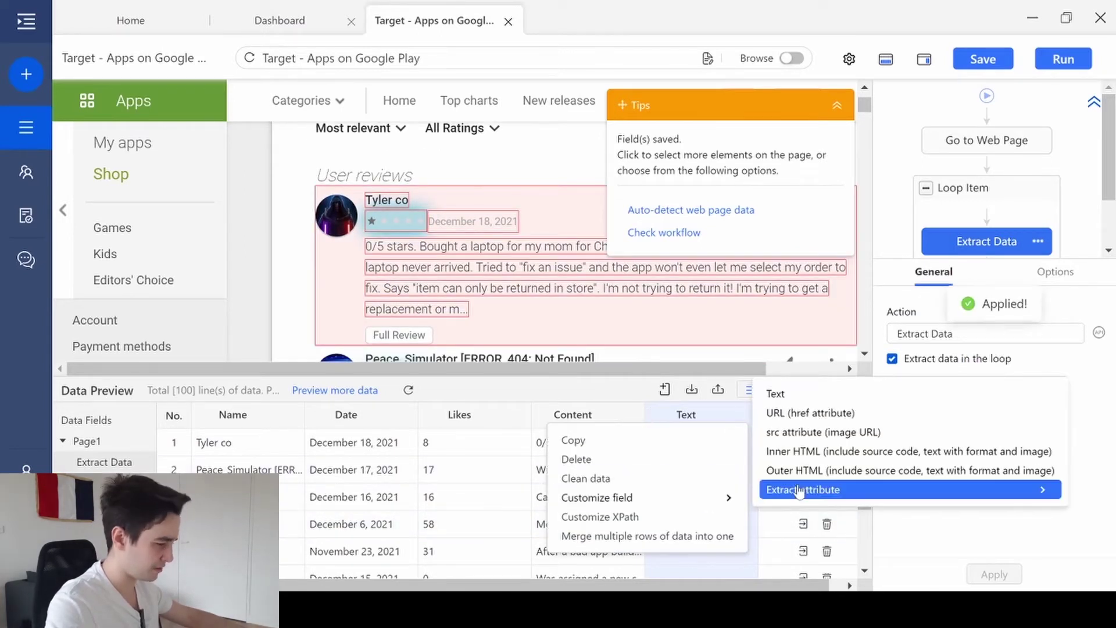
pyautogui.click(763, 490)
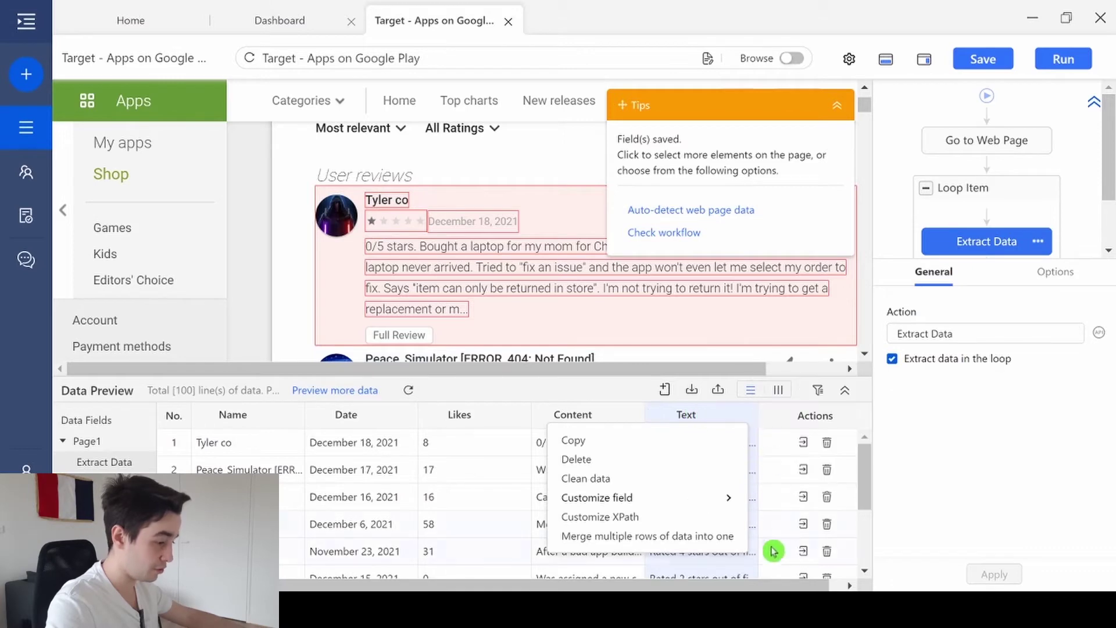
pyautogui.click(727, 555)
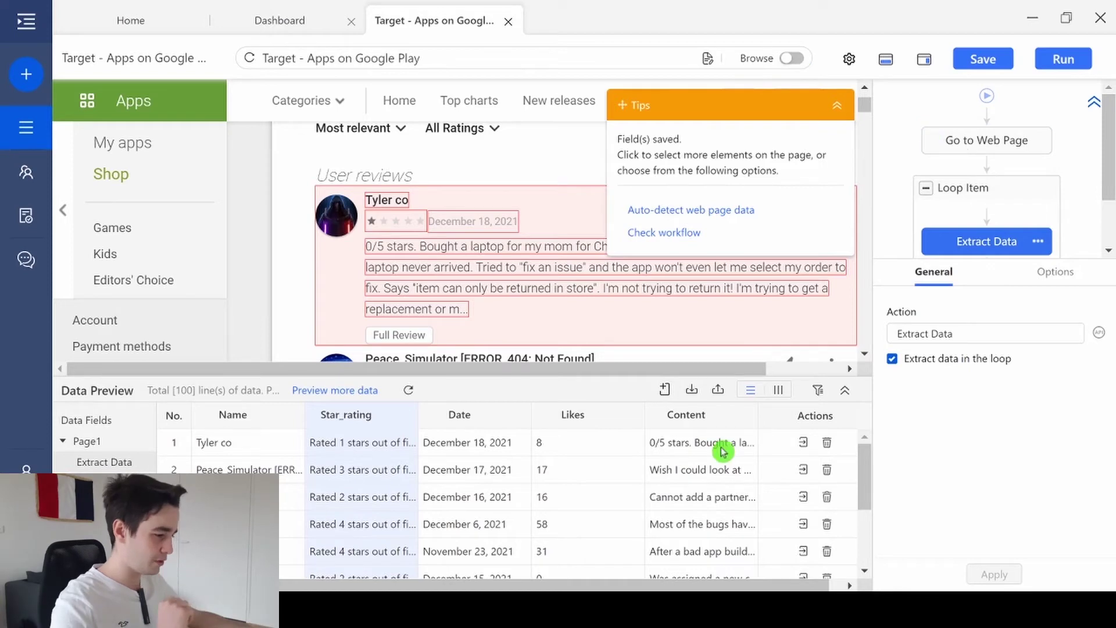
pyautogui.click(684, 443)
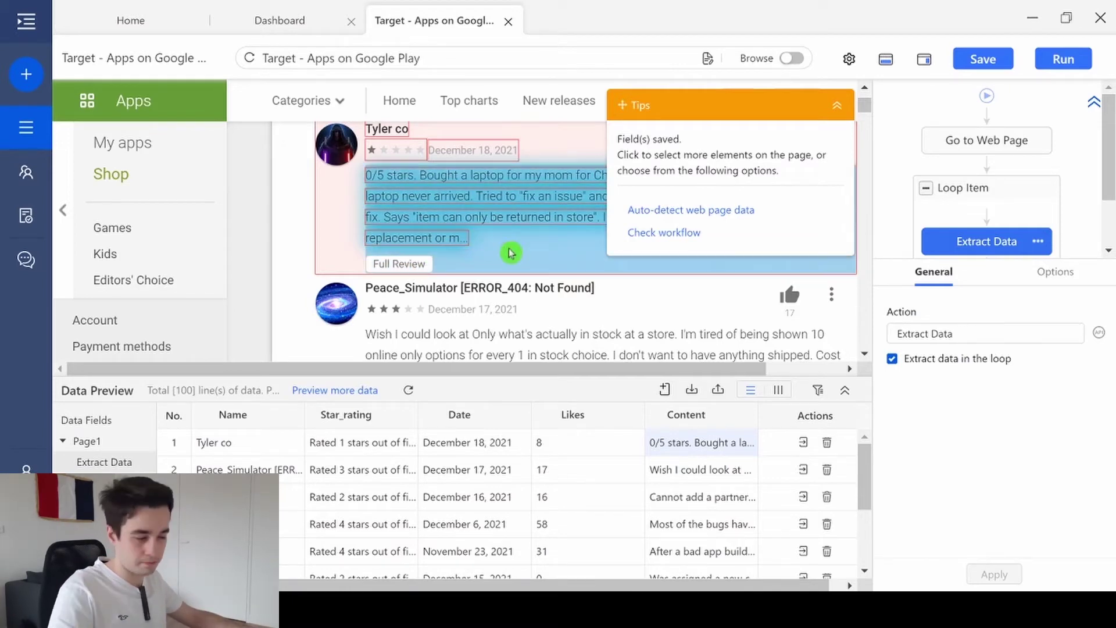
pyautogui.scroll(1, 653, 294)
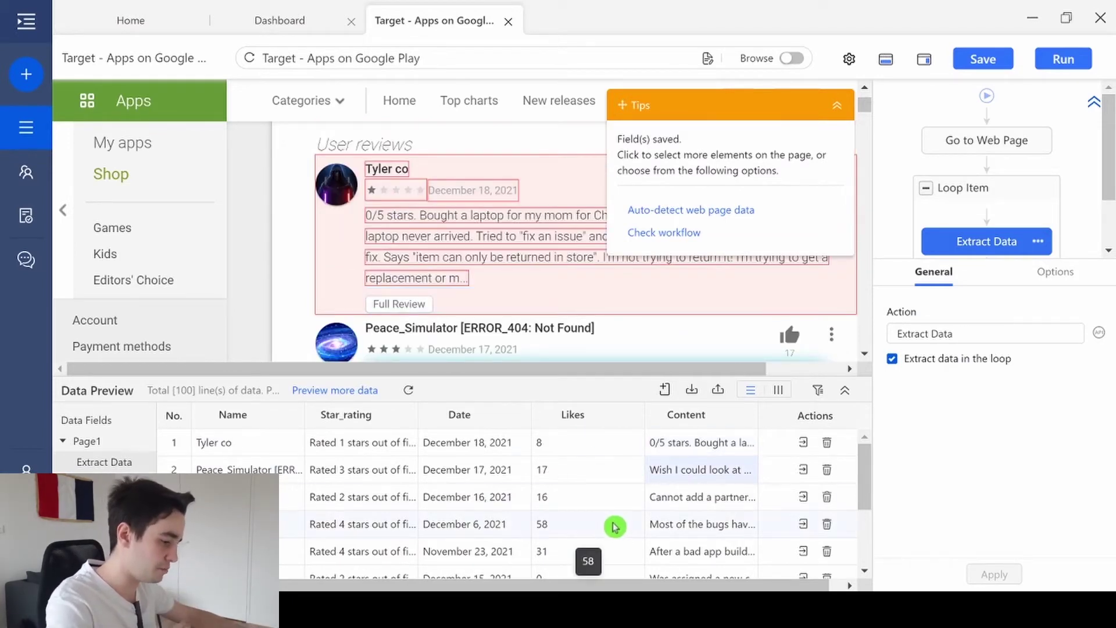
pyautogui.click(618, 607)
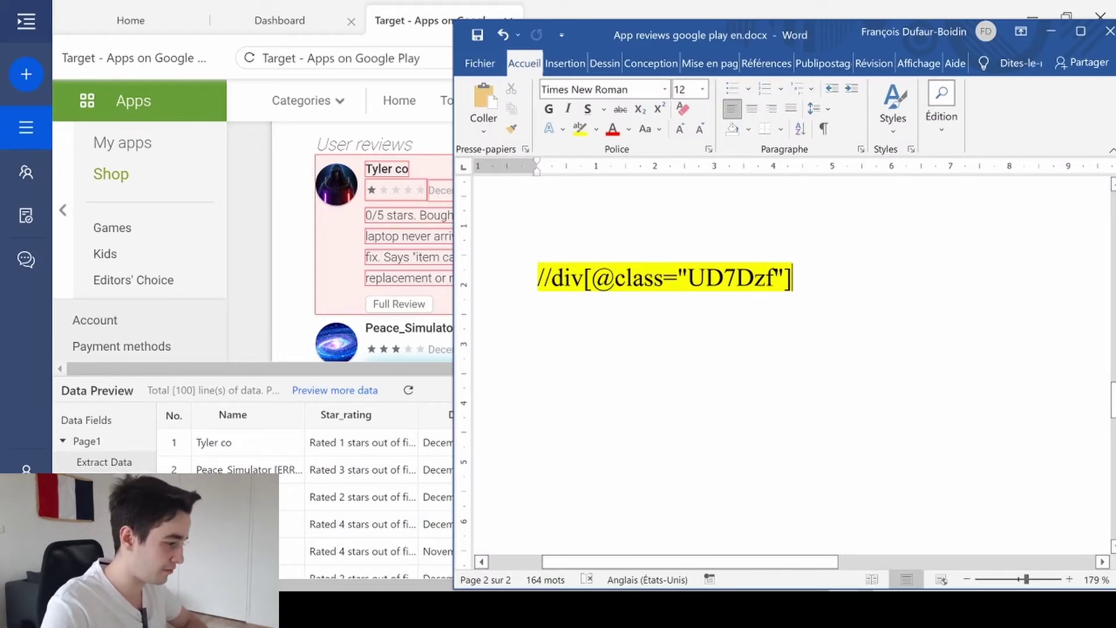
pyautogui.click(491, 307)
pyautogui.hotkey('ctrl', 'c')
pyautogui.click(1057, 33)
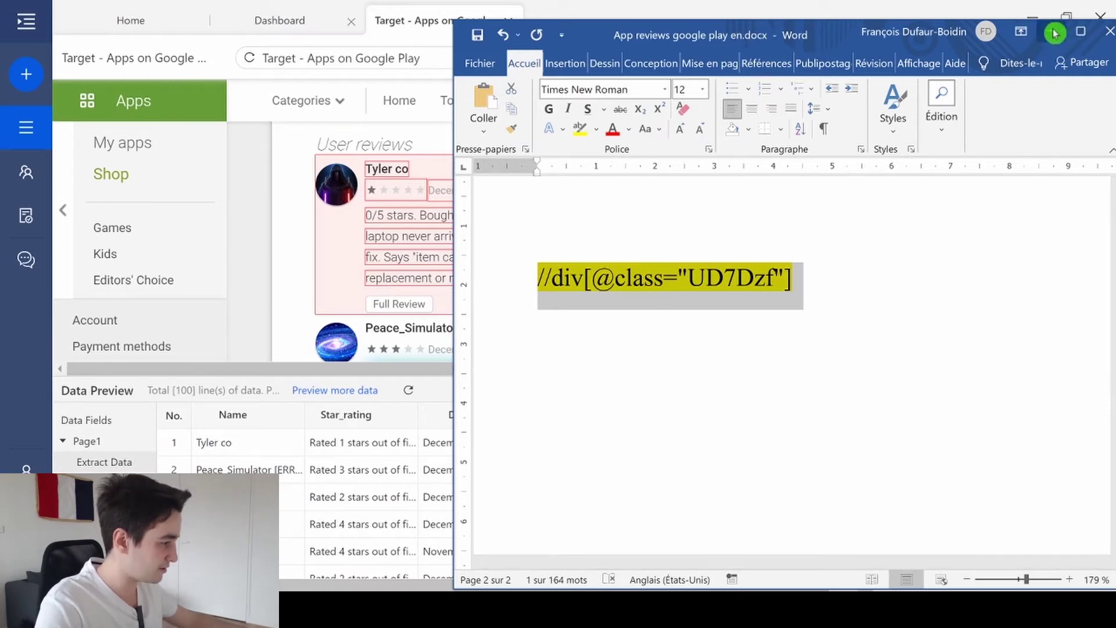
pyautogui.click(1057, 34)
pyautogui.click(746, 414)
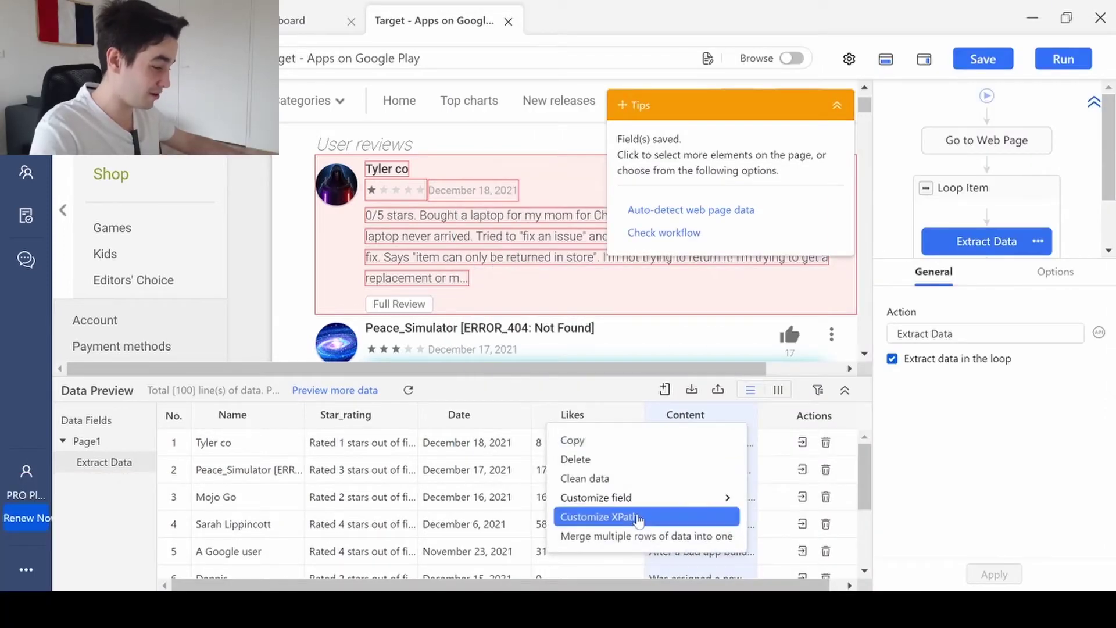
pyautogui.click(599, 517)
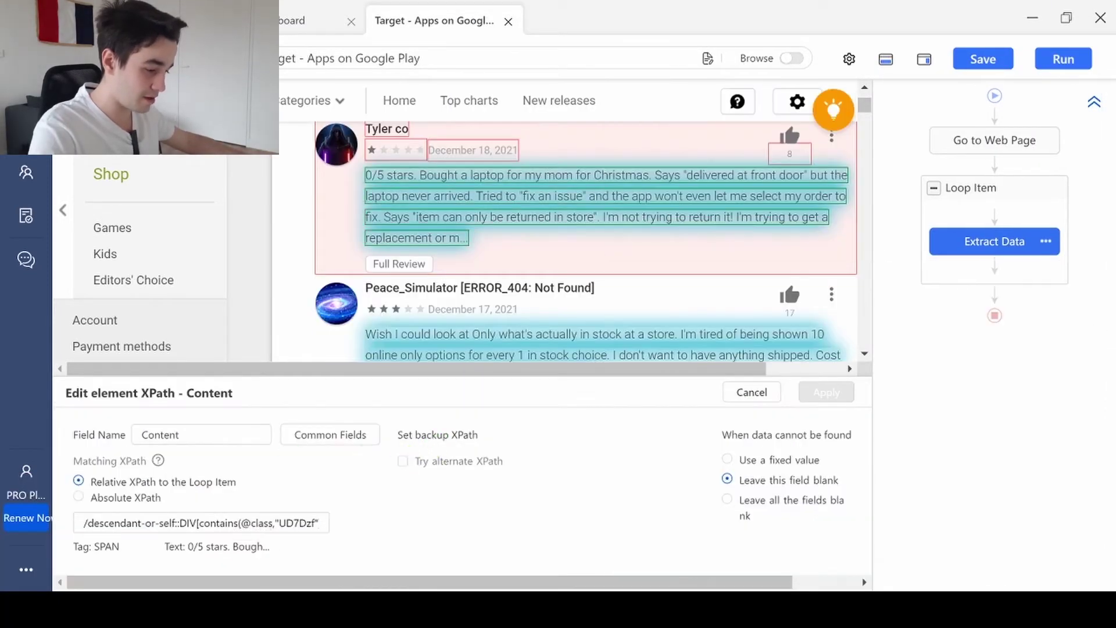
pyautogui.hotkey('ctrl', 'a')
pyautogui.hotkey('ctrl', 'v')
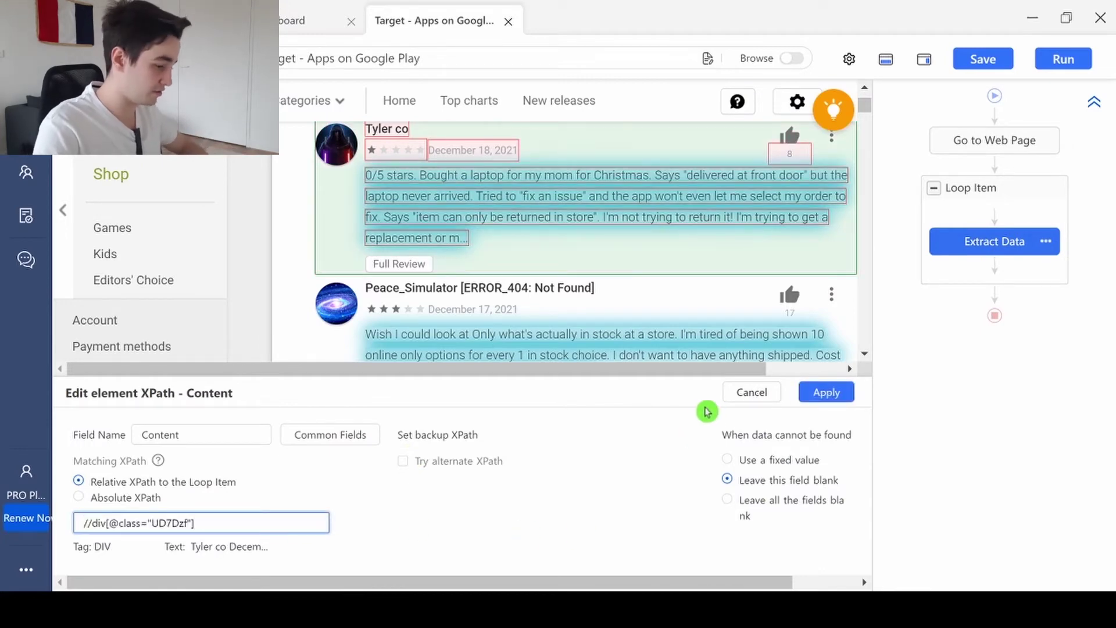
pyautogui.click(837, 392)
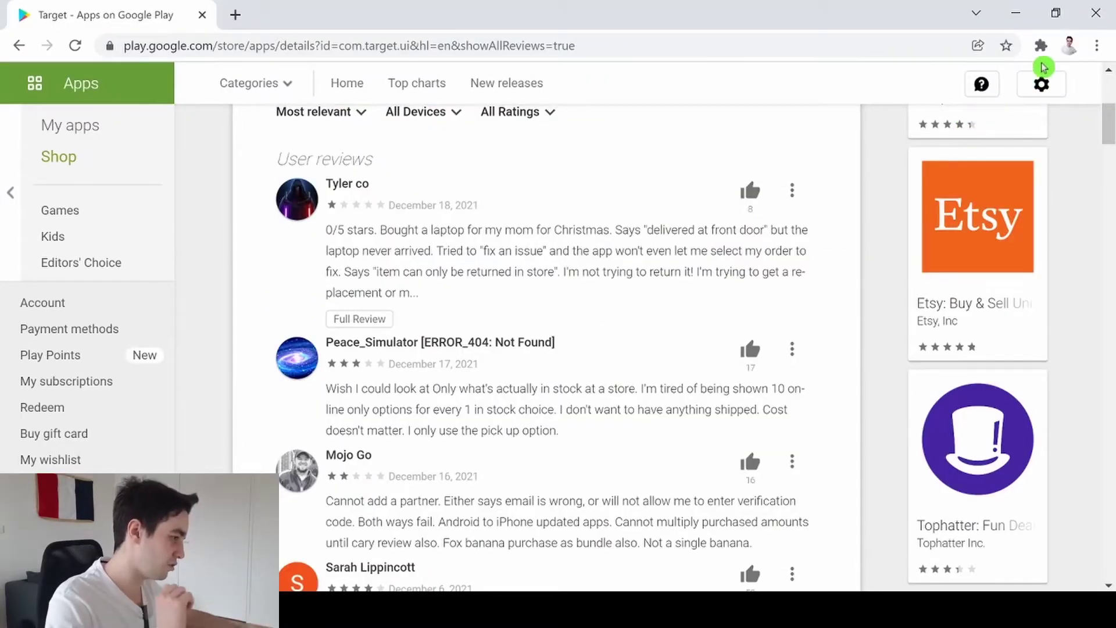
pyautogui.click(1041, 47)
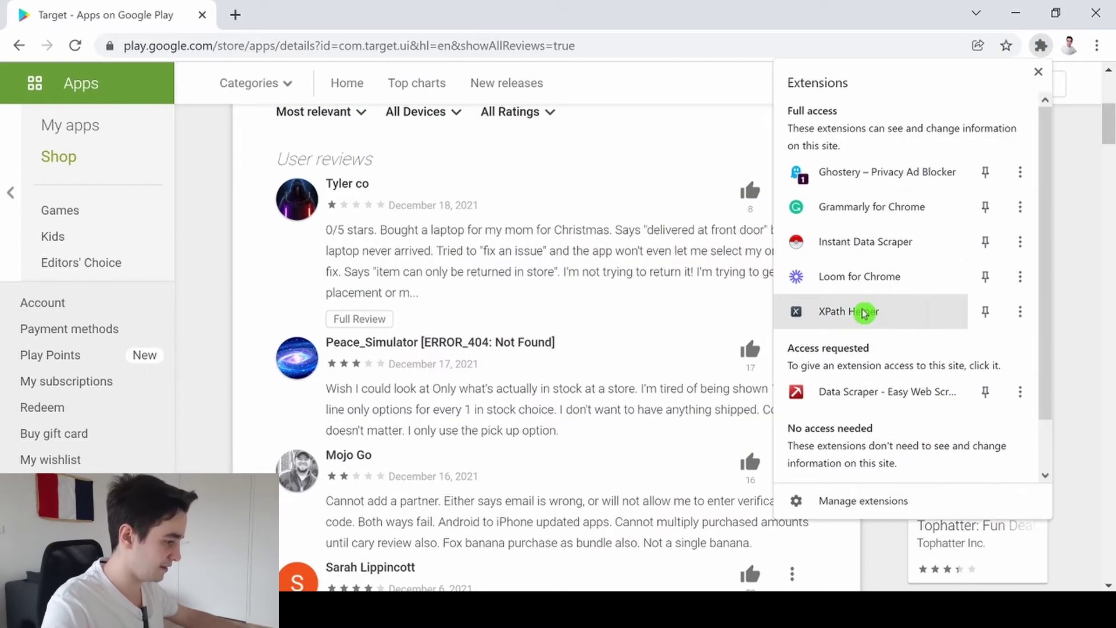
pyautogui.click(865, 311)
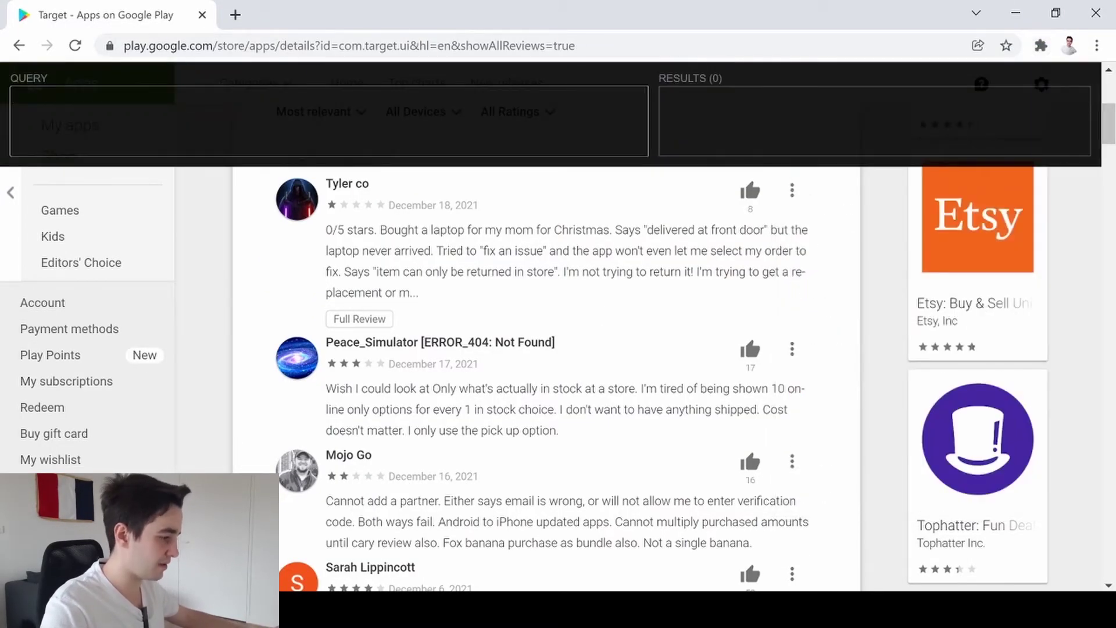
pyautogui.scroll(3, 546, 378)
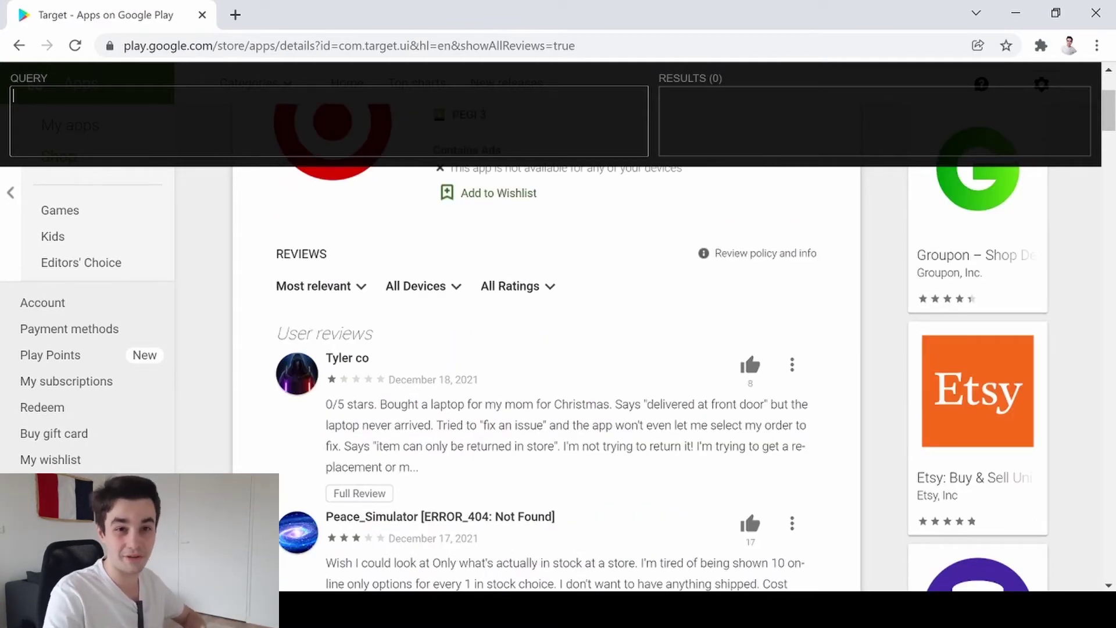
pyautogui.hotkey('ctrl', 'v')
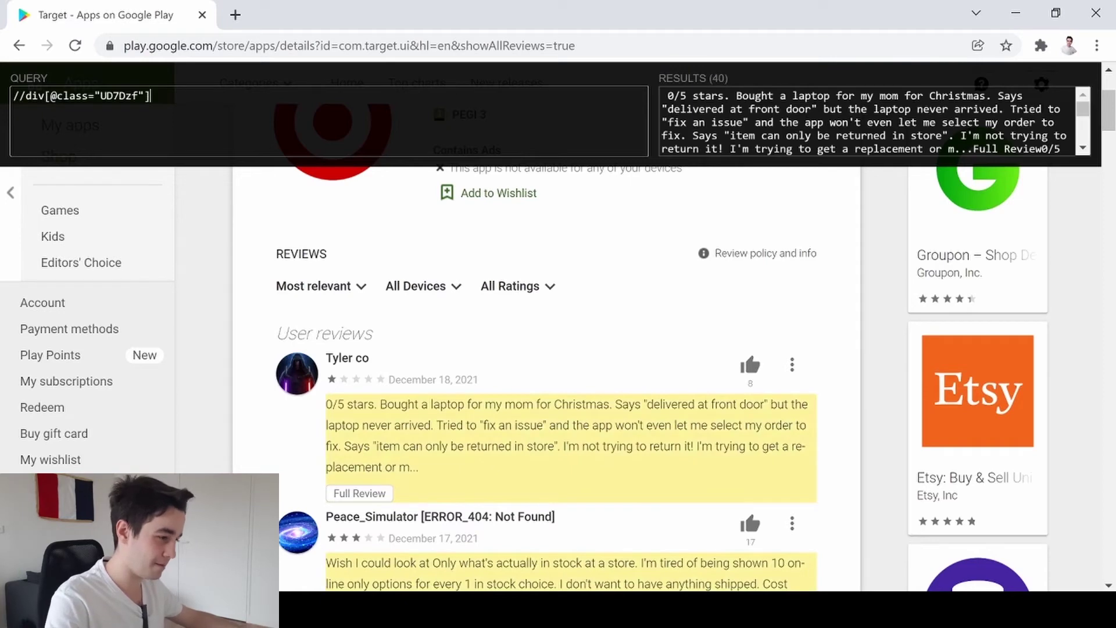
# - Compare the XPath Helper results with the highlighted reviews, examining the shortened and complete texts on either side of "Full Review"
pyautogui.scroll(-1, 688, 351)
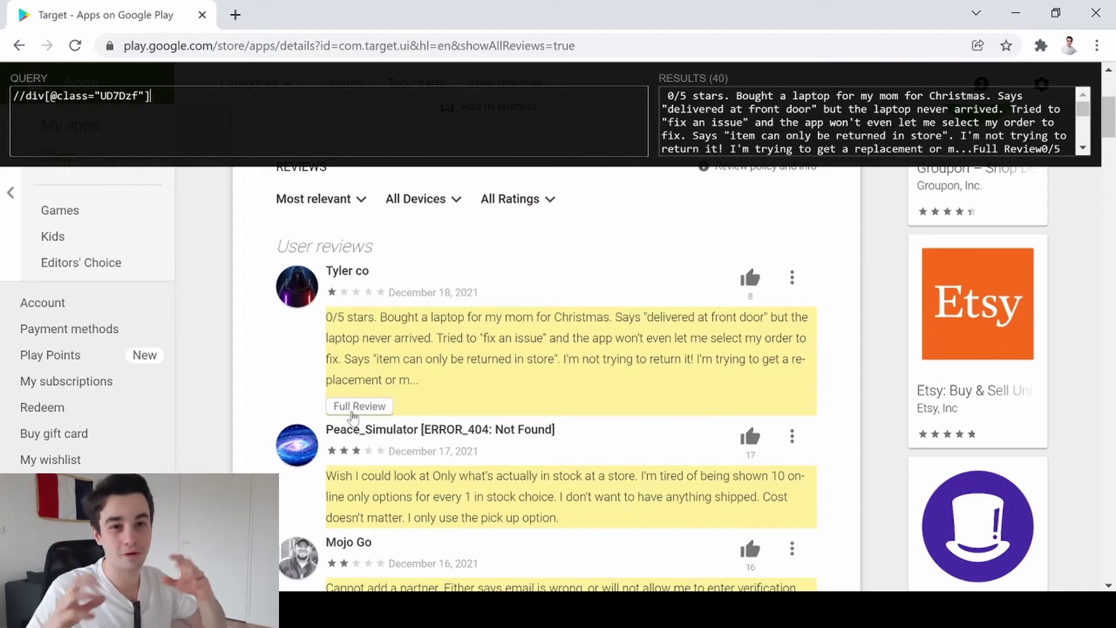
pyautogui.moveTo(662, 97); pyautogui.dragTo(949, 135)
pyautogui.scroll(-1, 949, 136)
pyautogui.scroll(1, 949, 136)
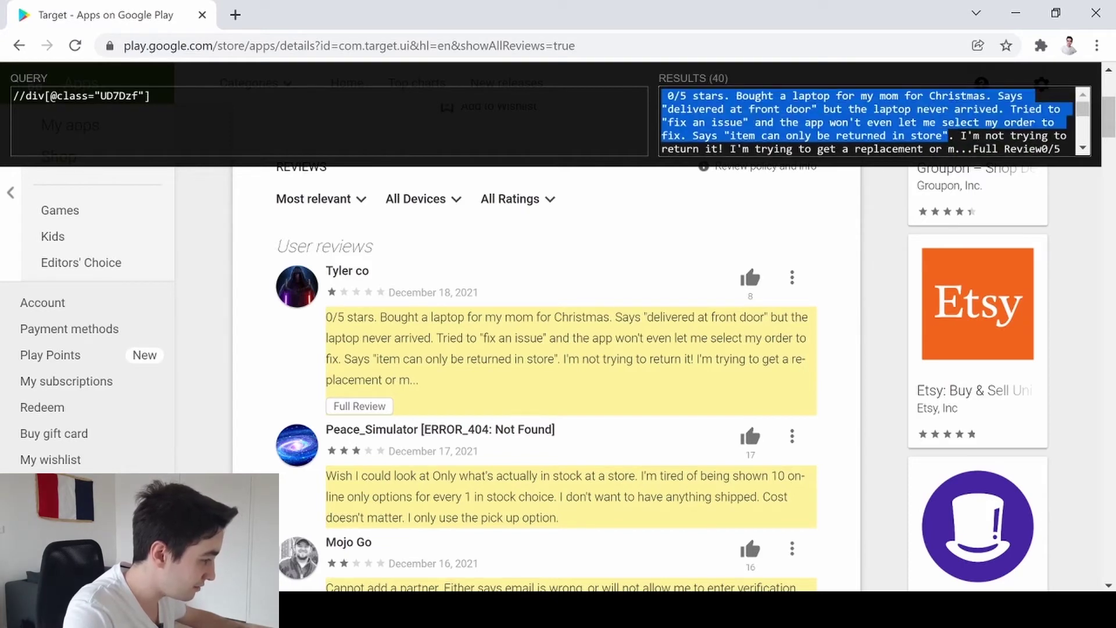
pyautogui.moveTo(961, 149); pyautogui.dragTo(1067, 149)
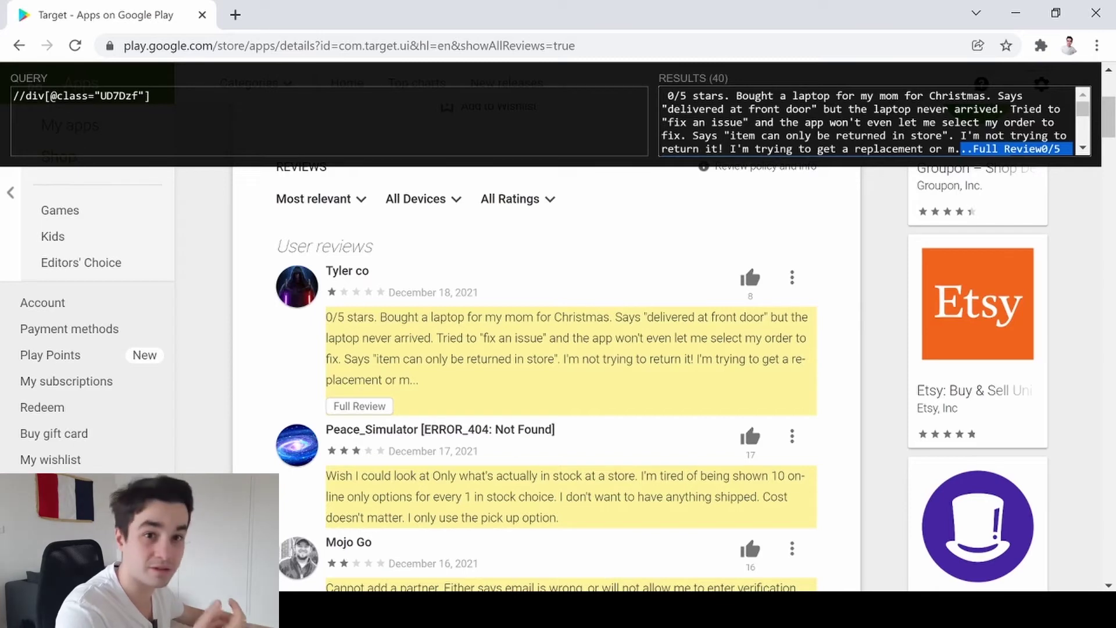
pyautogui.moveTo(663, 96); pyautogui.dragTo(681, 96)
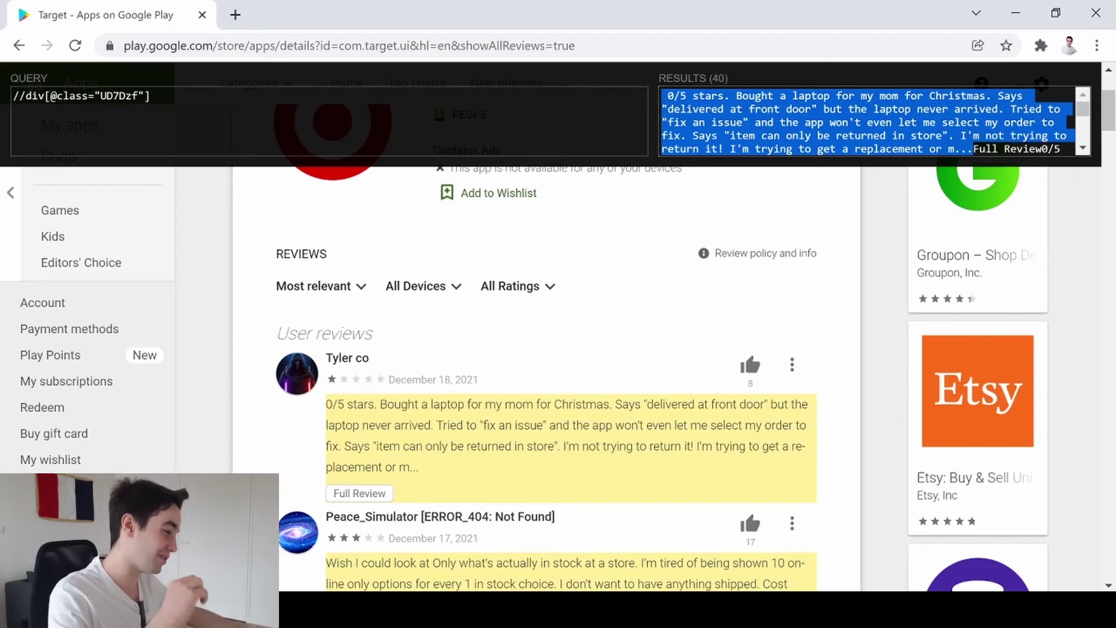
pyautogui.scroll(-1, 953, 128)
pyautogui.scroll(1, 954, 127)
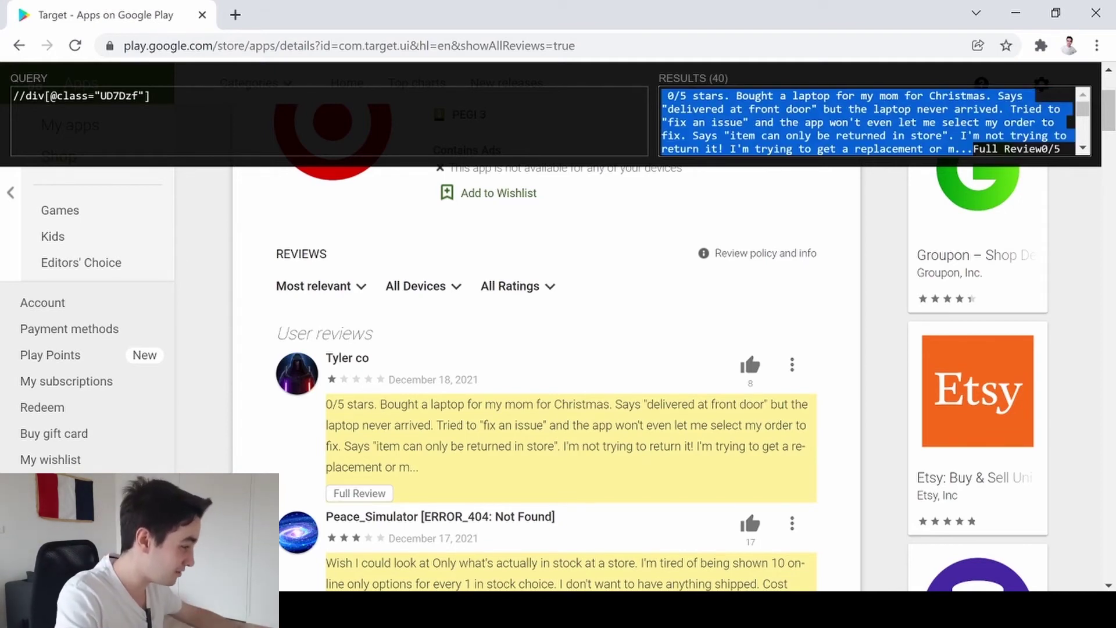
pyautogui.click(988, 142)
pyautogui.moveTo(1042, 150); pyautogui.dragTo(976, 129)
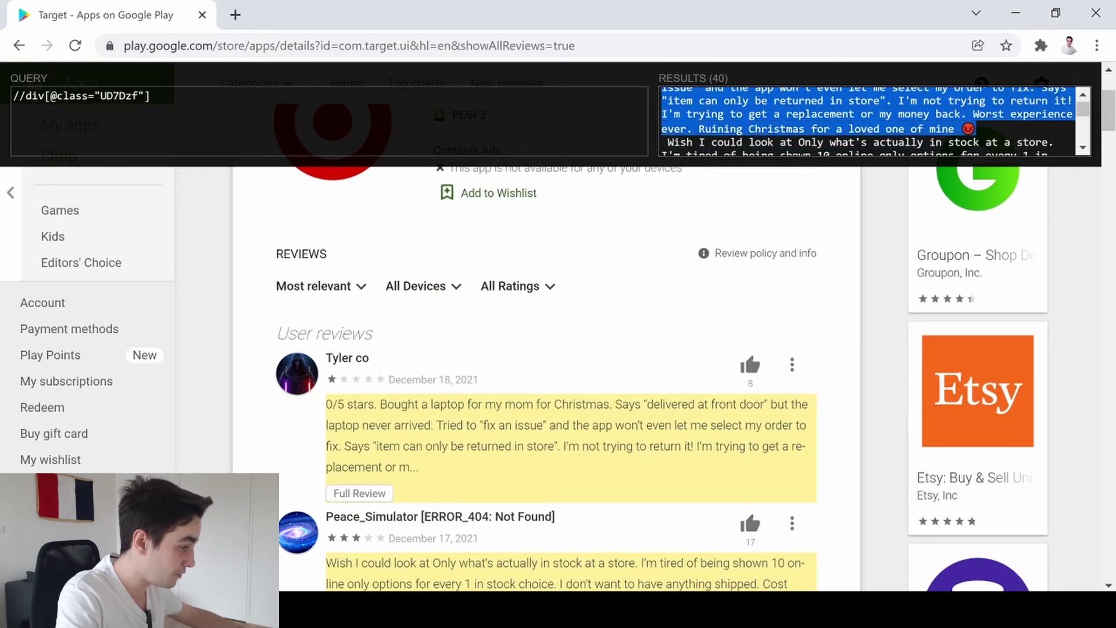
pyautogui.scroll(1, 977, 129)
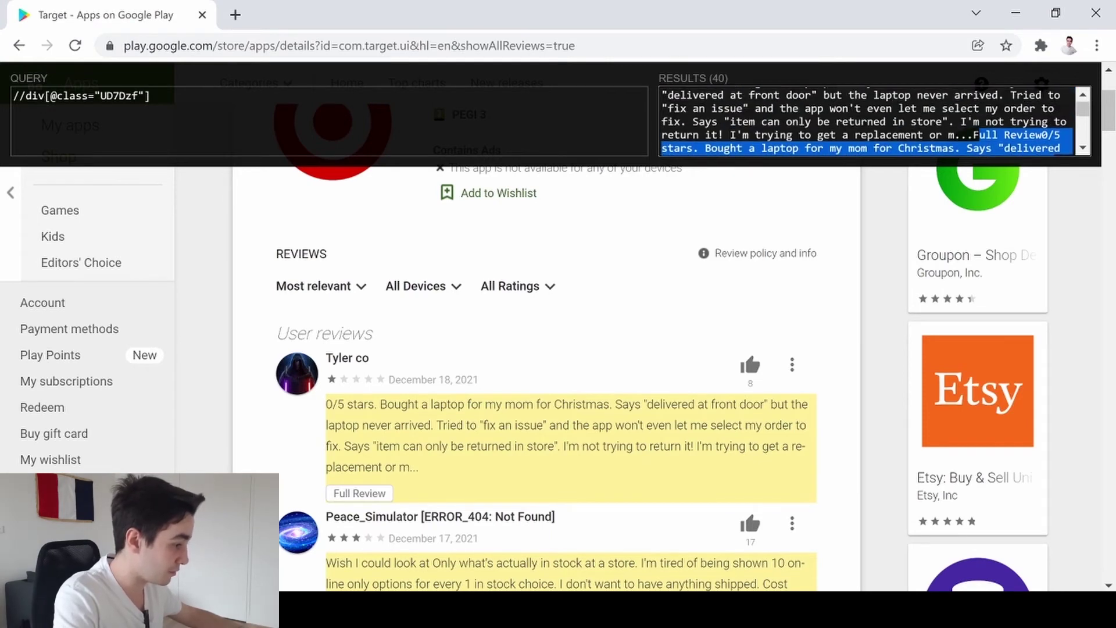
pyautogui.scroll(-1, 763, 104)
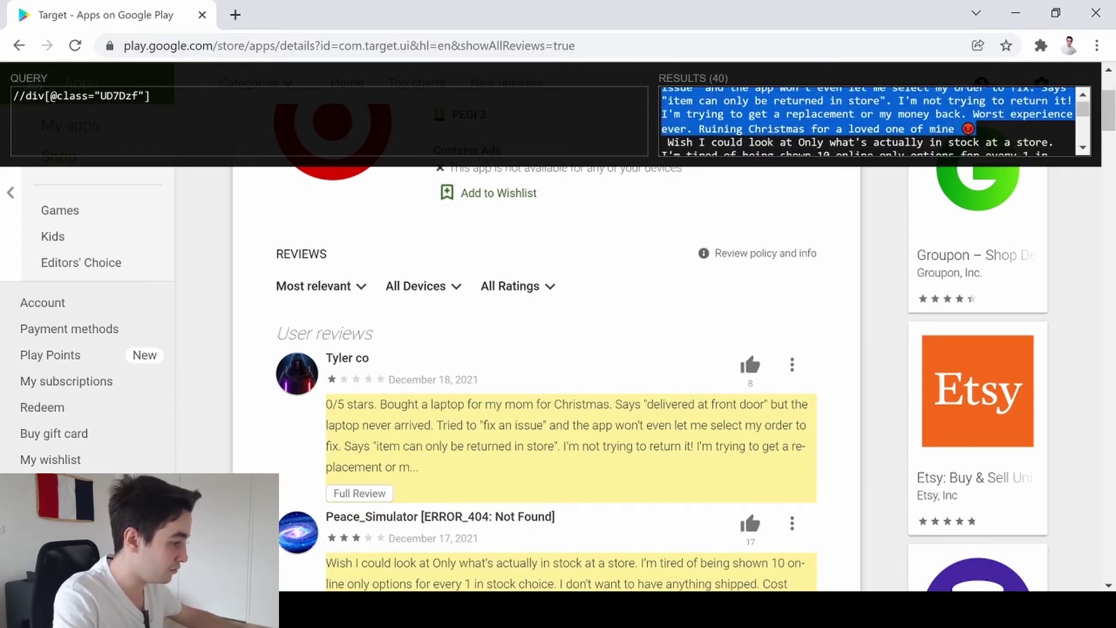
pyautogui.scroll(-4, 764, 116)
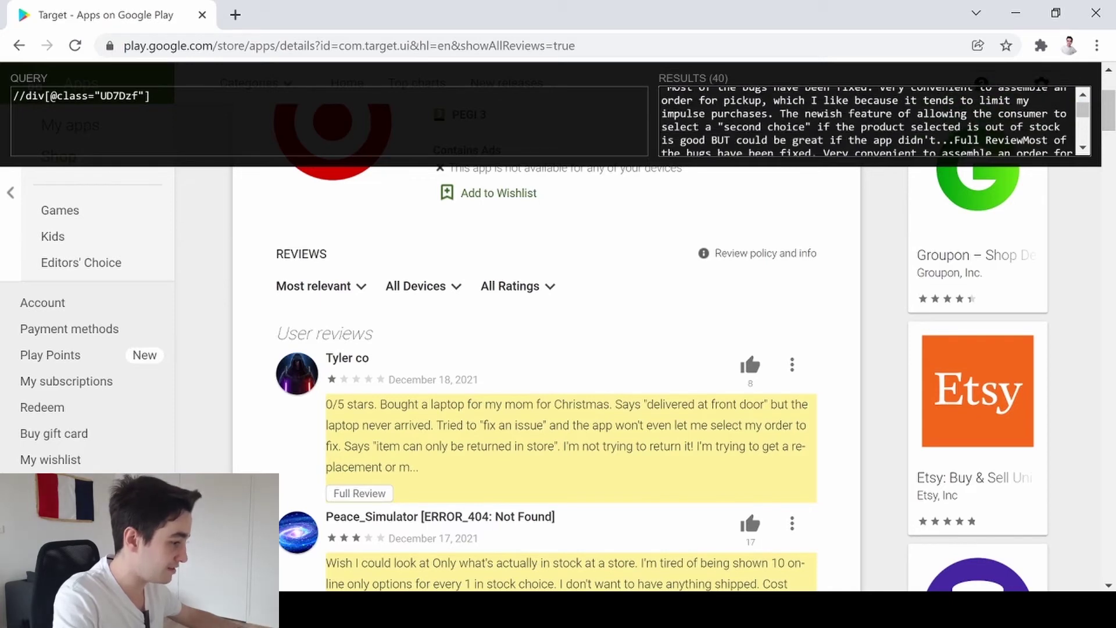
pyautogui.scroll(1, 684, 305)
pyautogui.scroll(-8, 684, 305)
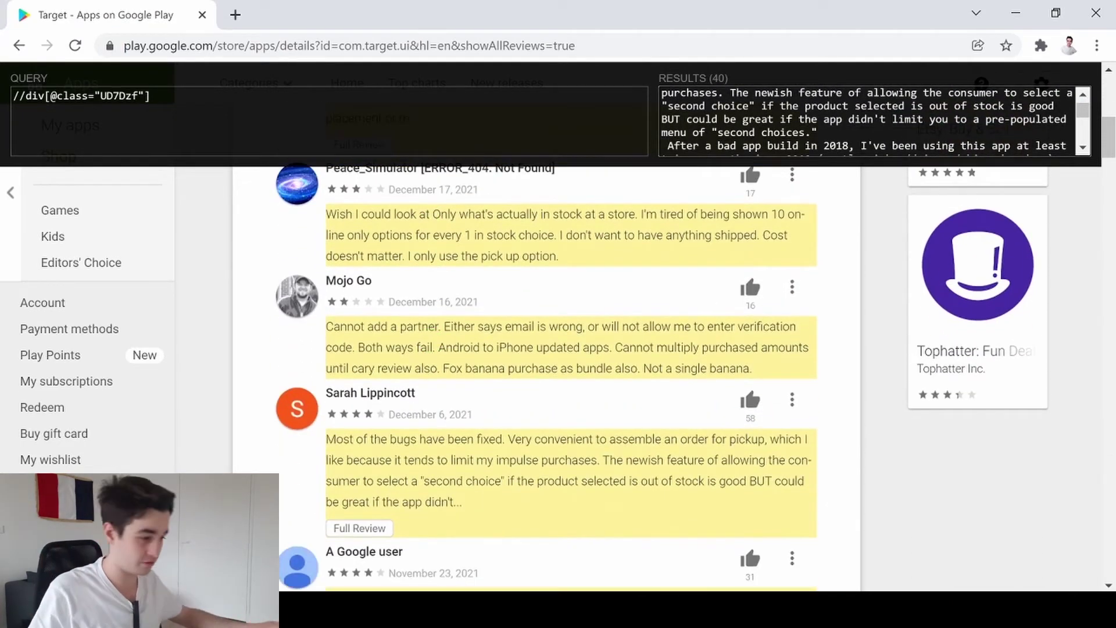
pyautogui.scroll(3, 597, 433)
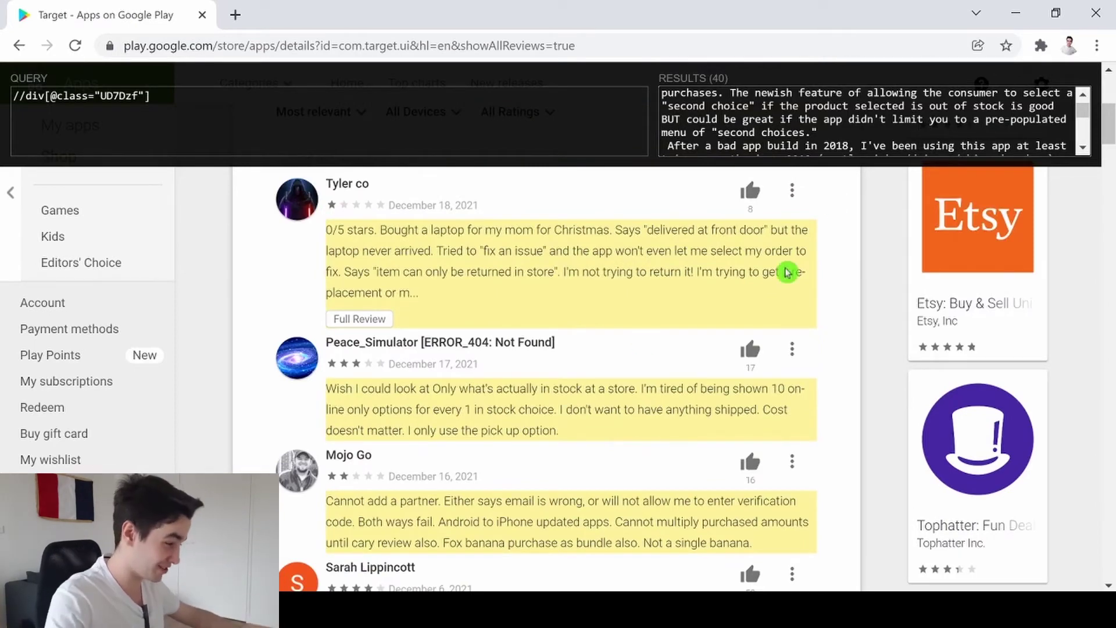
pyautogui.scroll(2, 335, 430)
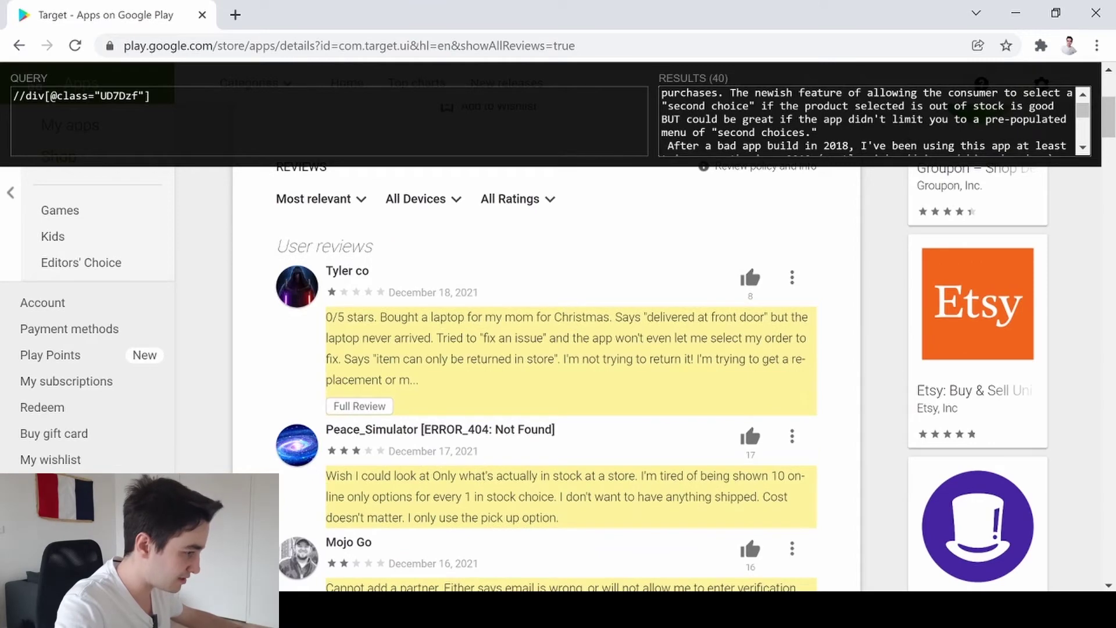
# - Compare the second review's text in the XPath Helper results with the highlighted reviews that have and lack a "Full Review" button
pyautogui.scroll(1, 428, 429)
pyautogui.scroll(-1, 360, 496)
pyautogui.scroll(1, 361, 496)
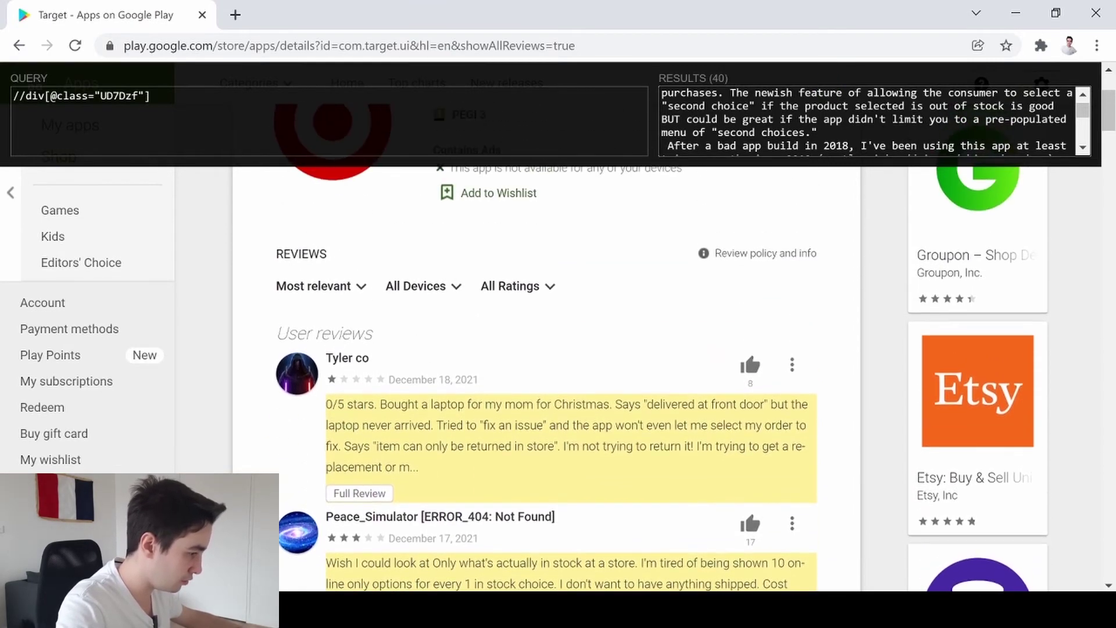
pyautogui.scroll(4, 866, 123)
pyautogui.scroll(-1, 866, 122)
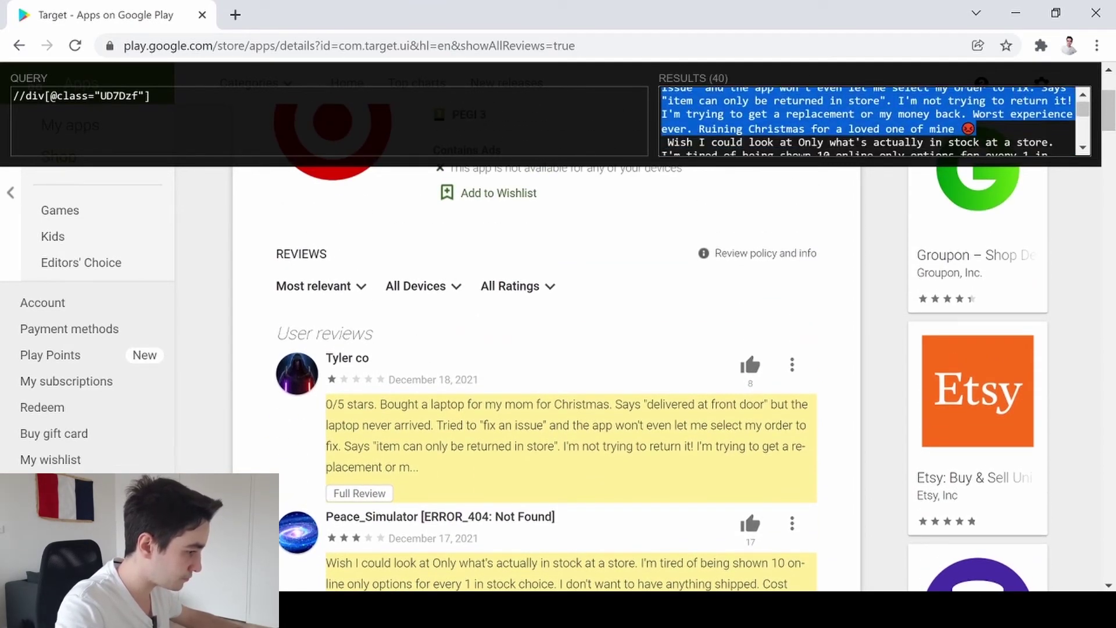
pyautogui.moveTo(667, 143); pyautogui.dragTo(898, 130)
pyautogui.scroll(-2, 706, 389)
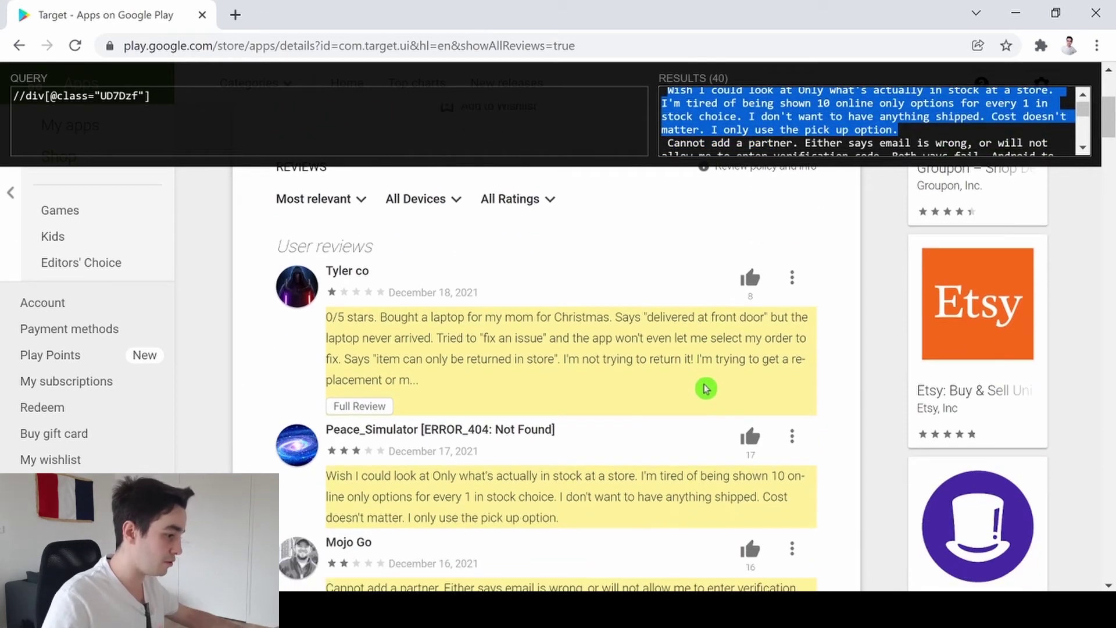
pyautogui.scroll(-2, 705, 388)
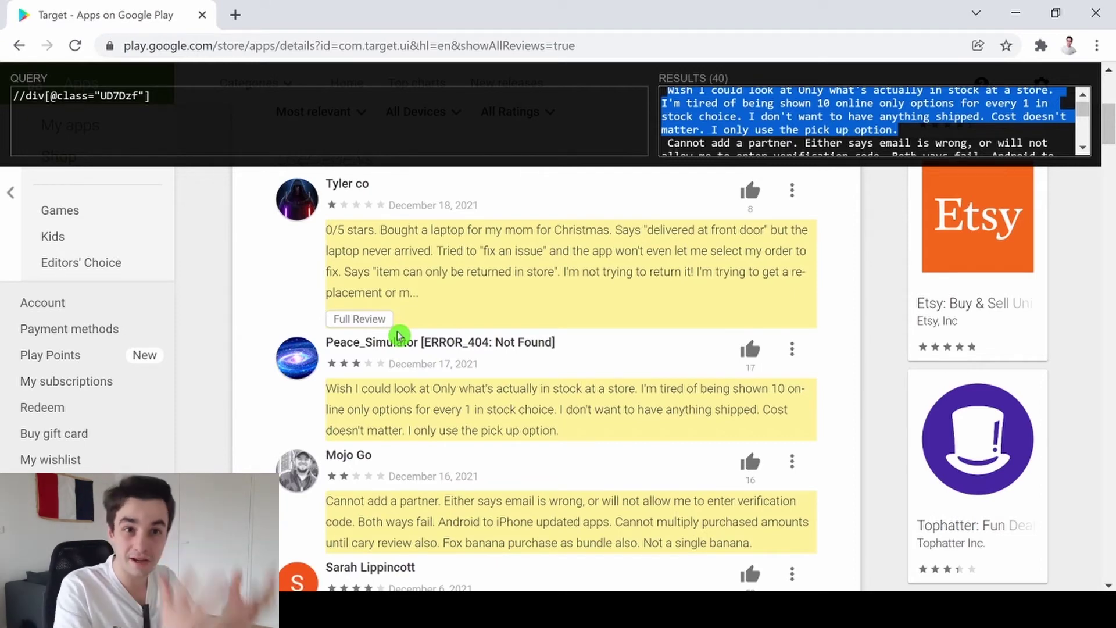
pyautogui.click(535, 294)
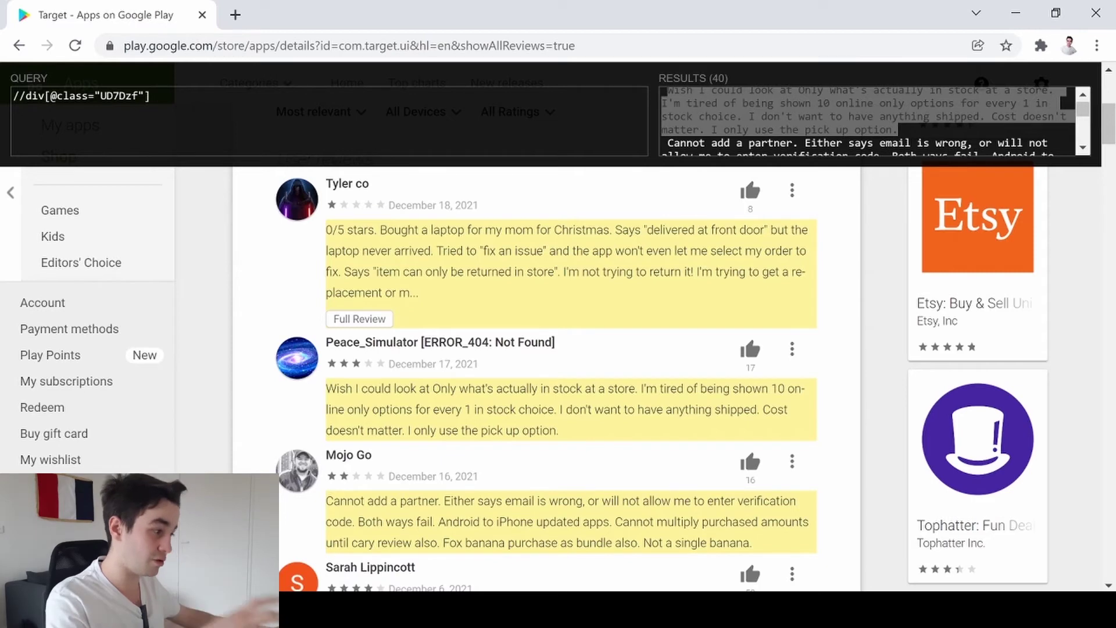
# - Switch to Octoparse, start a Replace with Regular Expression cleaning step for the Content field, and open the RegEx tool
pyautogui.click(878, 162)
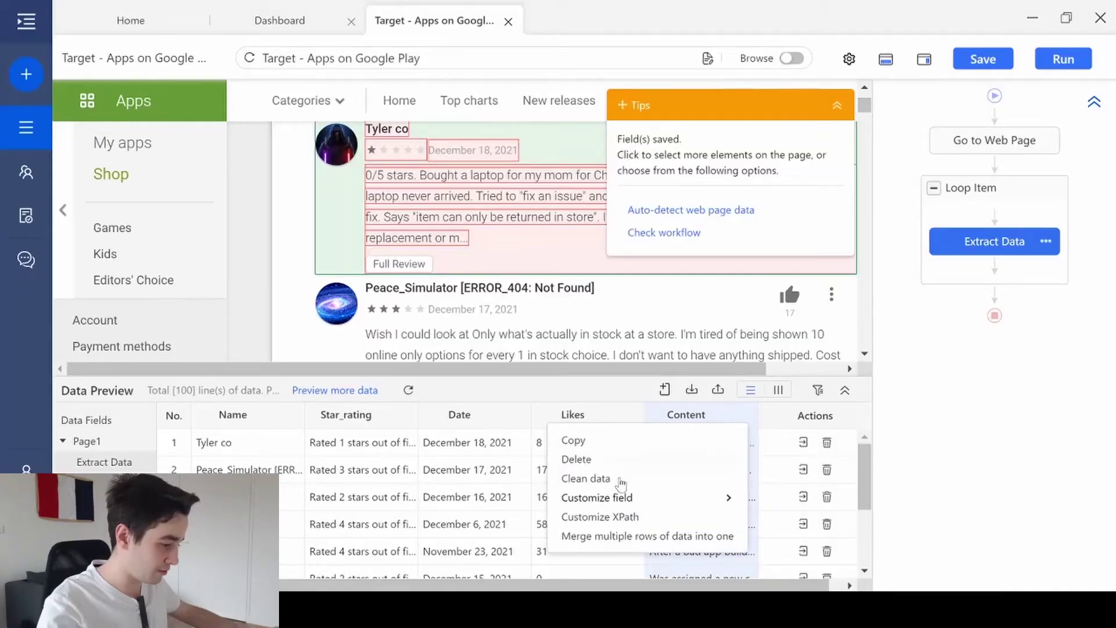
pyautogui.click(611, 485)
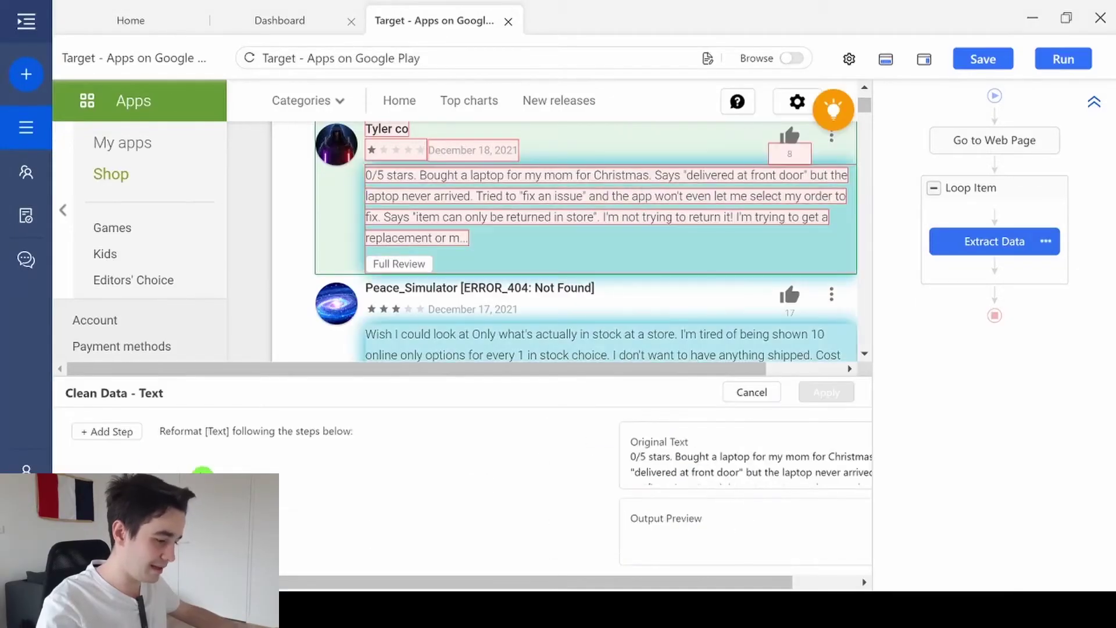
pyautogui.click(88, 434)
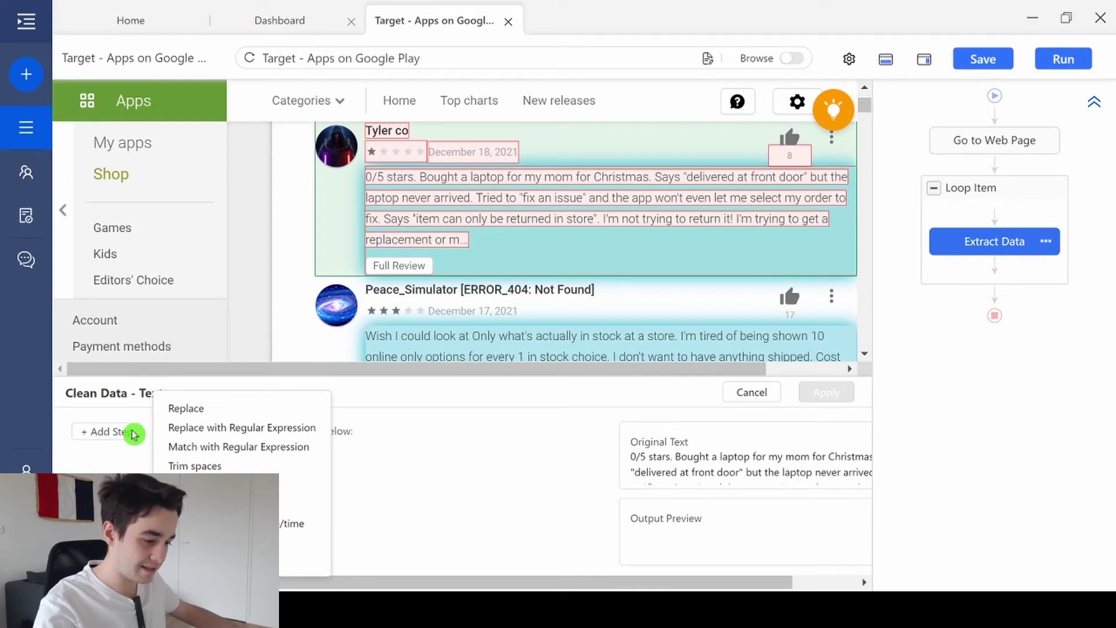
pyautogui.click(187, 433)
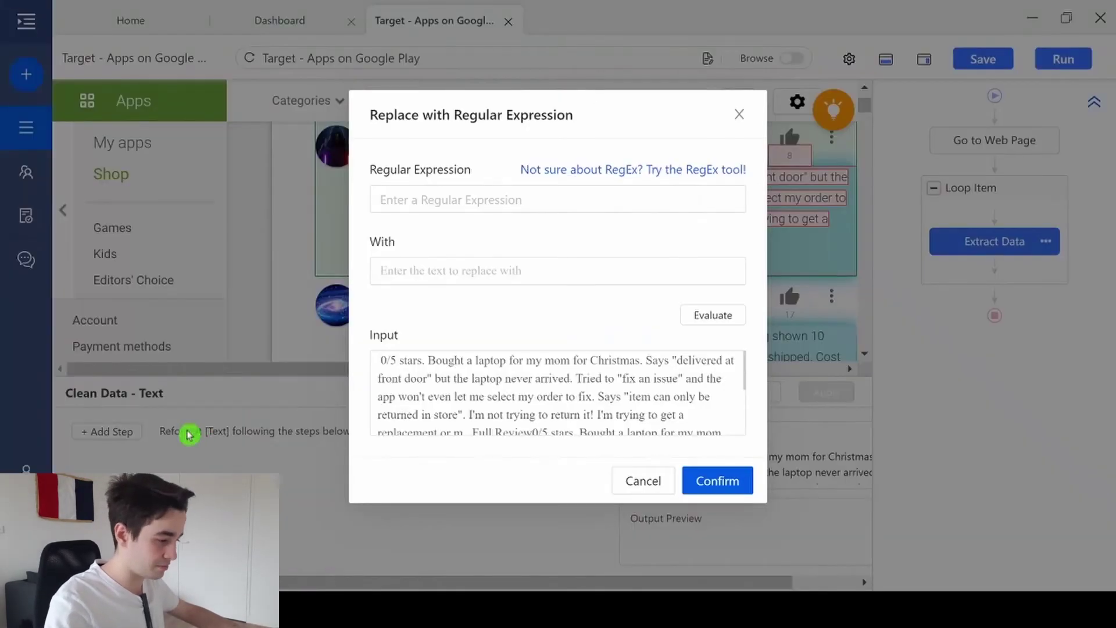
pyautogui.click(656, 170)
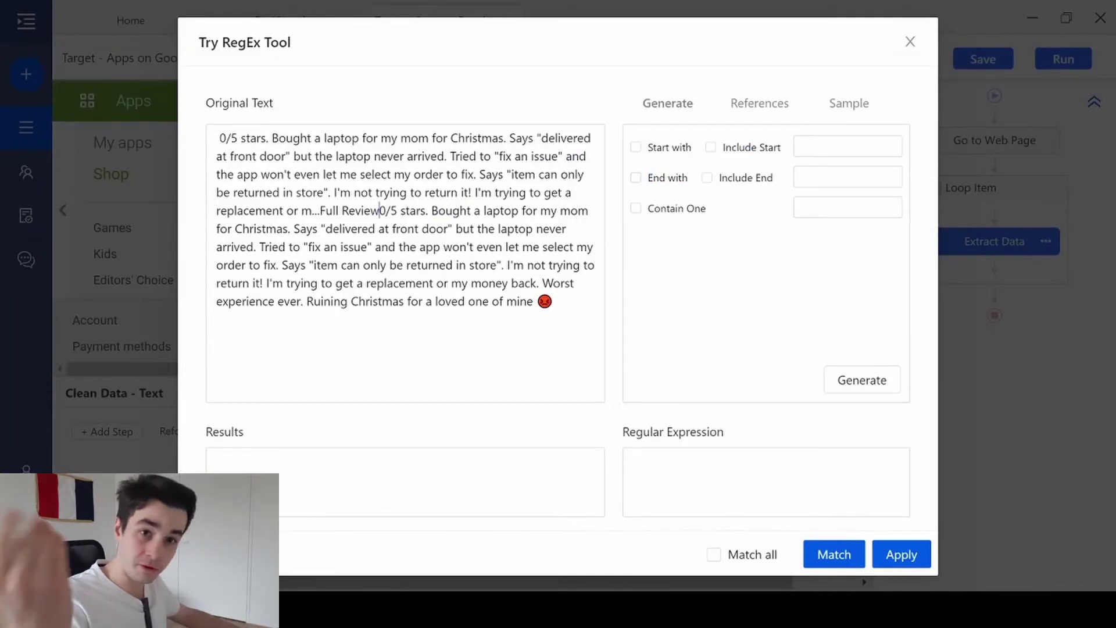
# - Generate a regular expression for text that ends with "Full Review" and match it against the original review text
pyautogui.moveTo(323, 174); pyautogui.dragTo(173, 112)
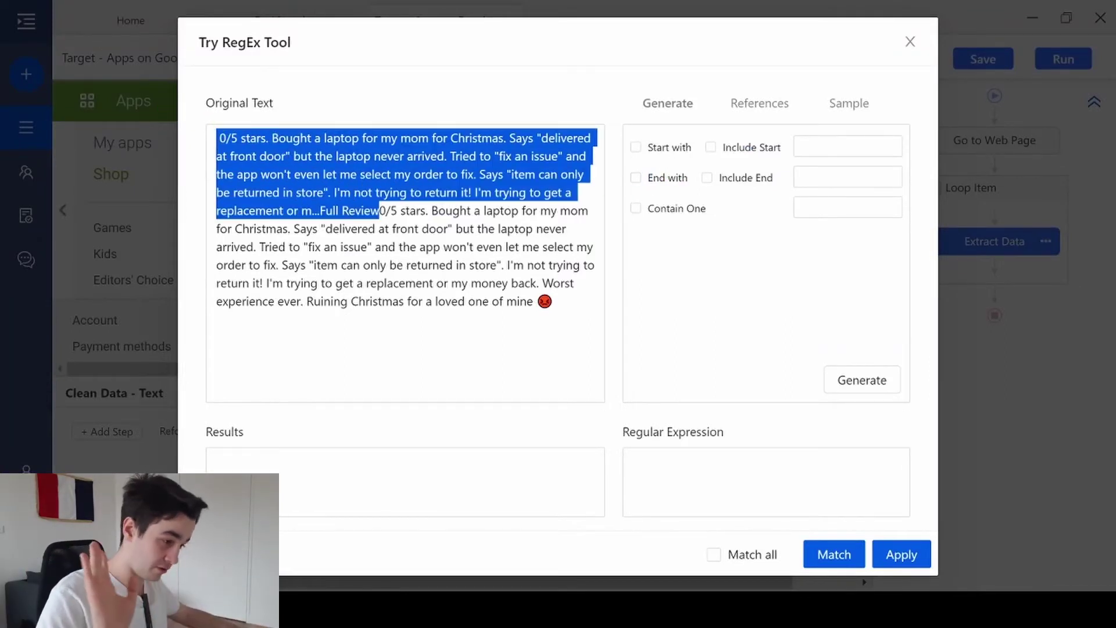
pyautogui.moveTo(380, 211); pyautogui.dragTo(660, 324)
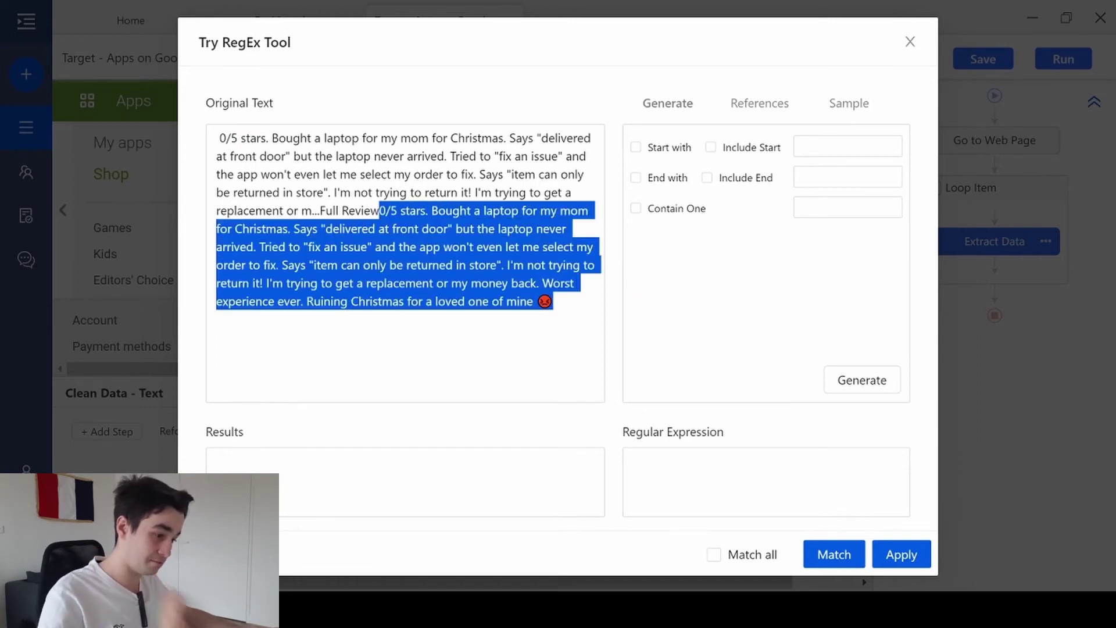
pyautogui.click(443, 247)
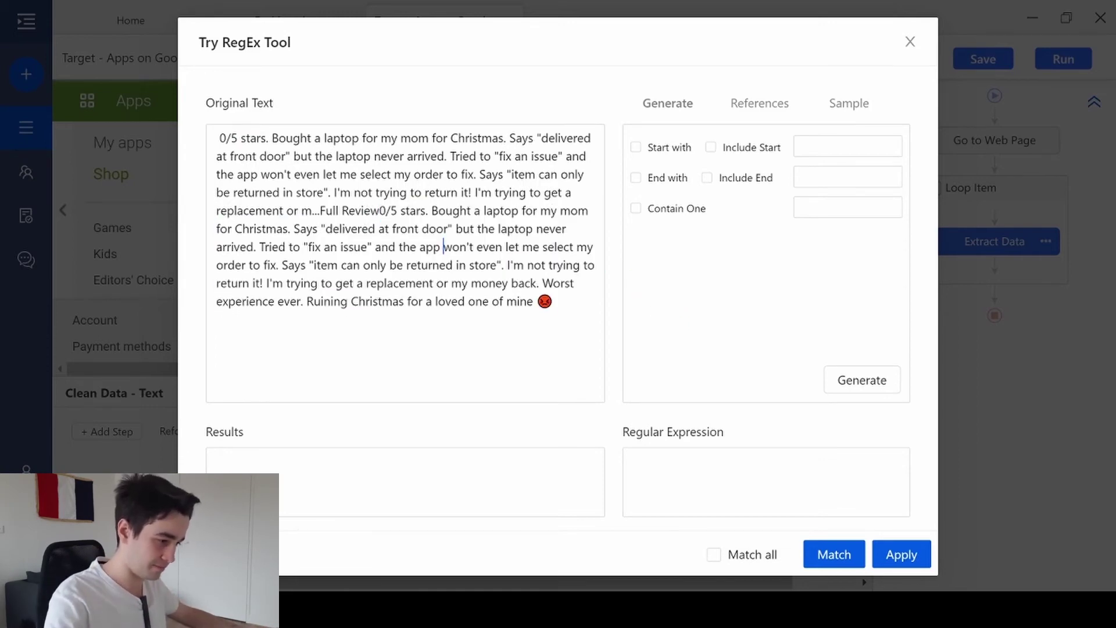
pyautogui.click(640, 178)
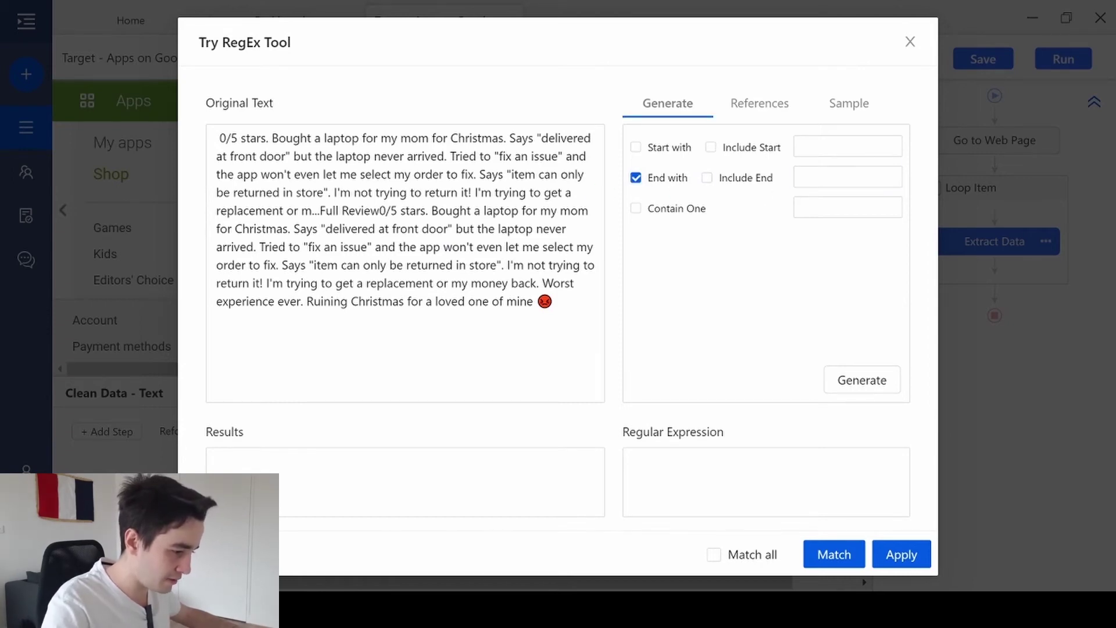
pyautogui.moveTo(320, 210); pyautogui.dragTo(379, 210)
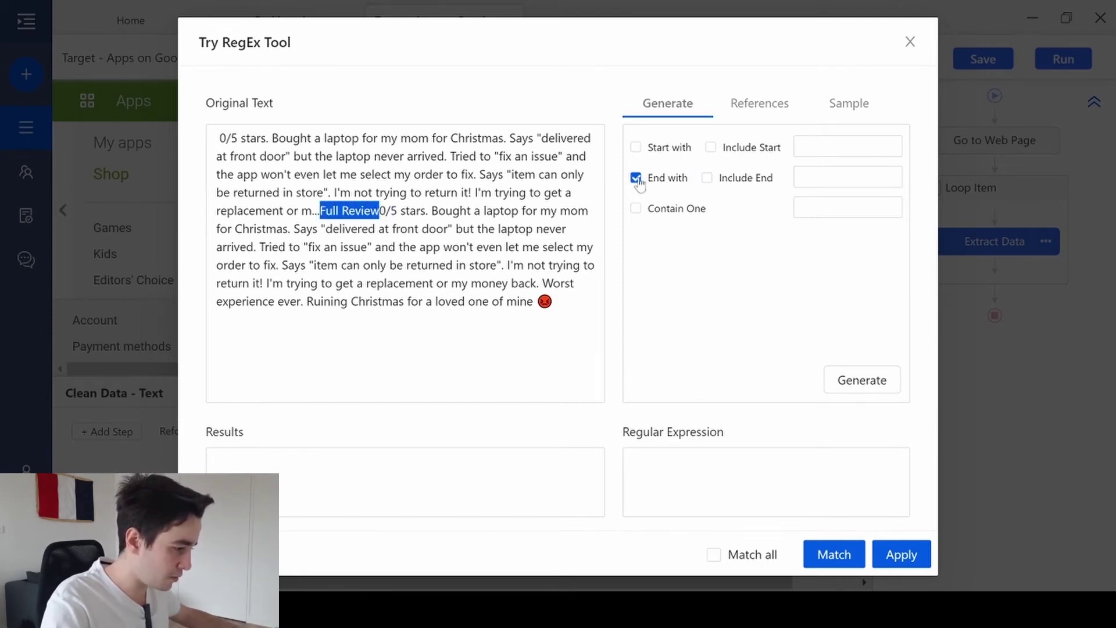
pyautogui.click(805, 177)
pyautogui.click(862, 379)
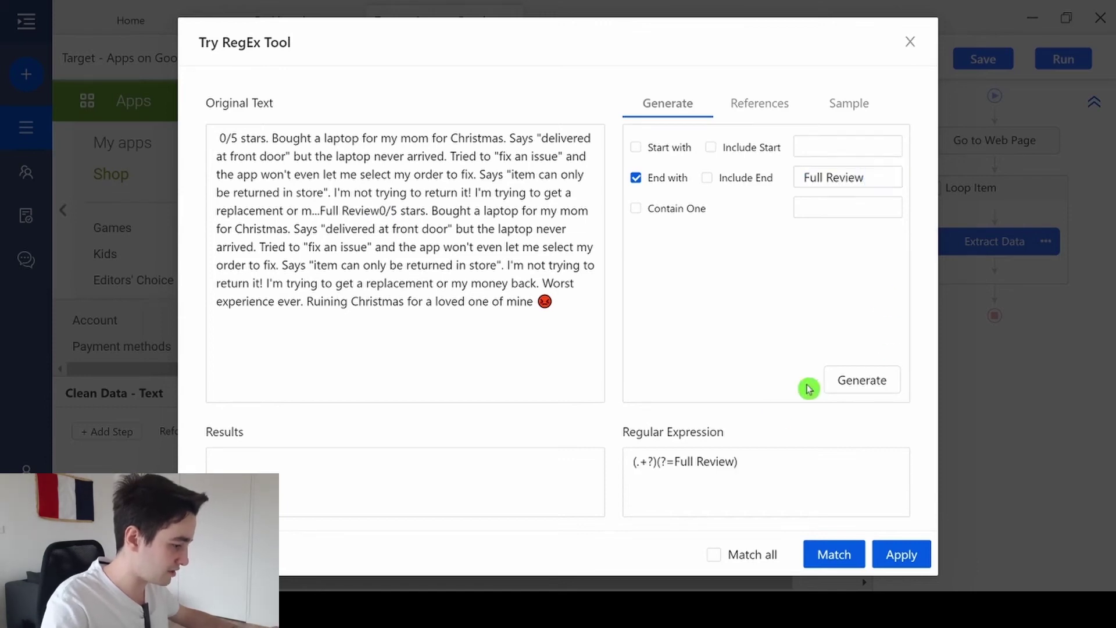
pyautogui.click(812, 557)
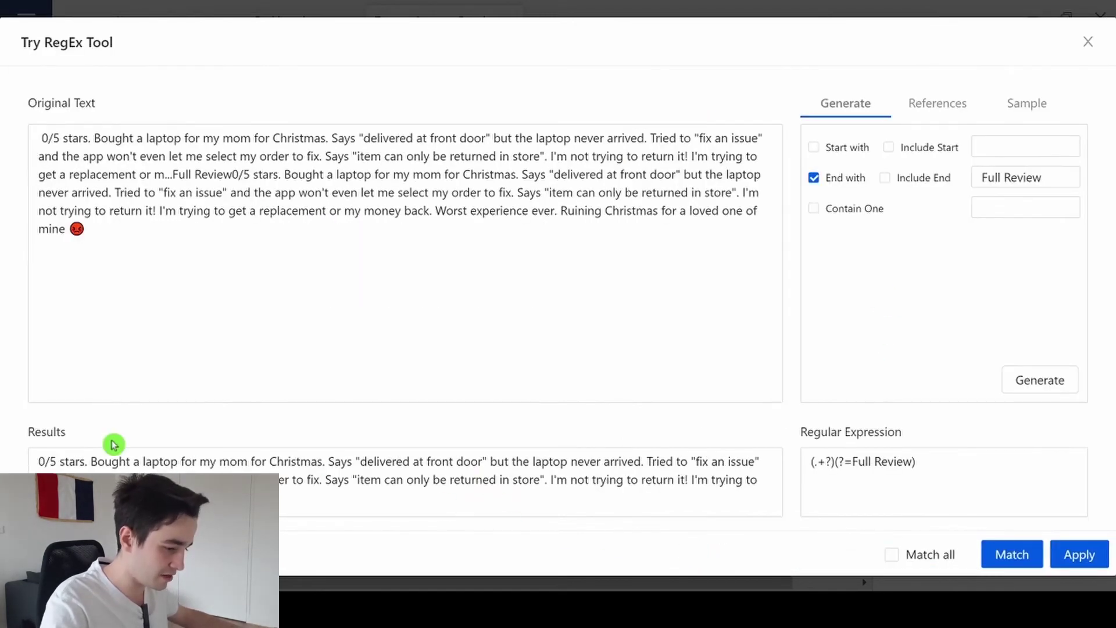
# - Check the text portion up to "Full Review", then apply the expression (.+?)(?=Full Review) to the replacement step
pyautogui.moveTo(38, 138); pyautogui.dragTo(232, 175)
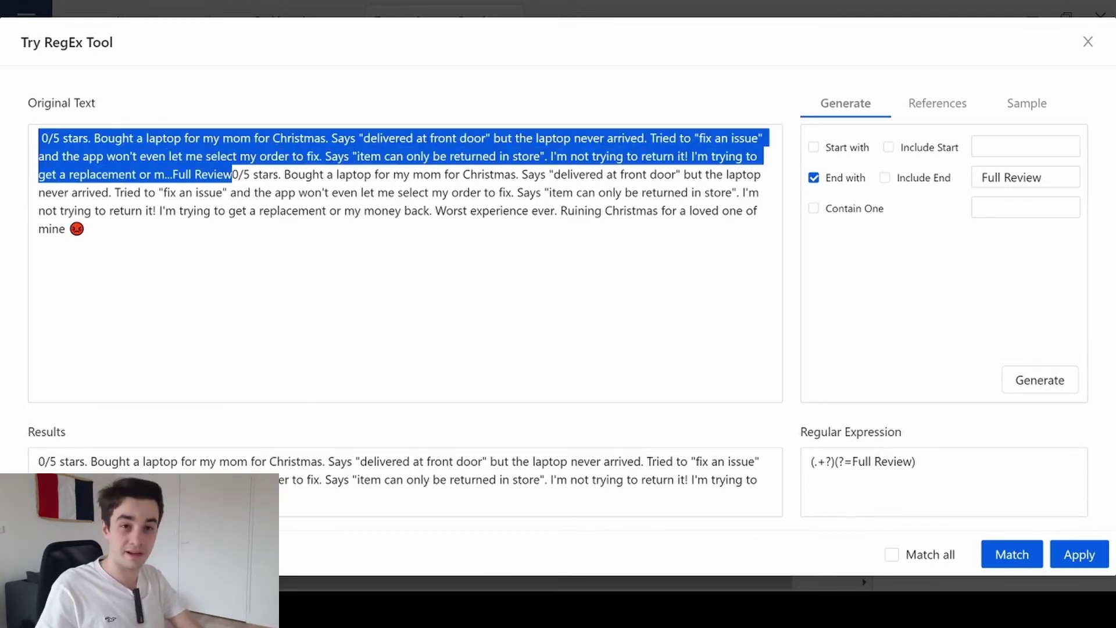
pyautogui.click(1087, 515)
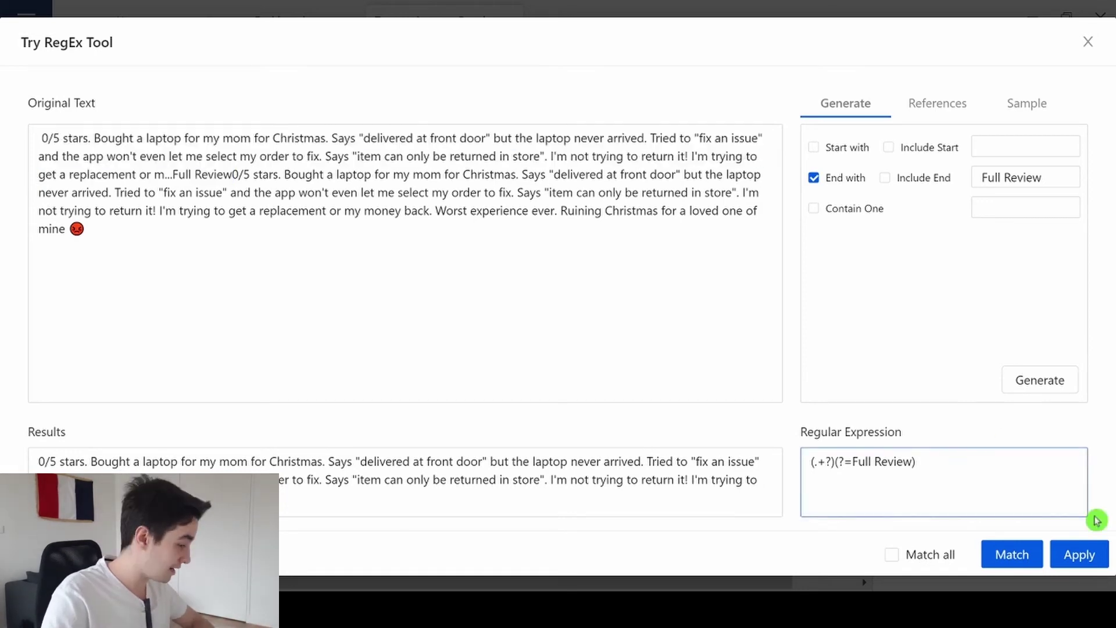
pyautogui.click(1081, 556)
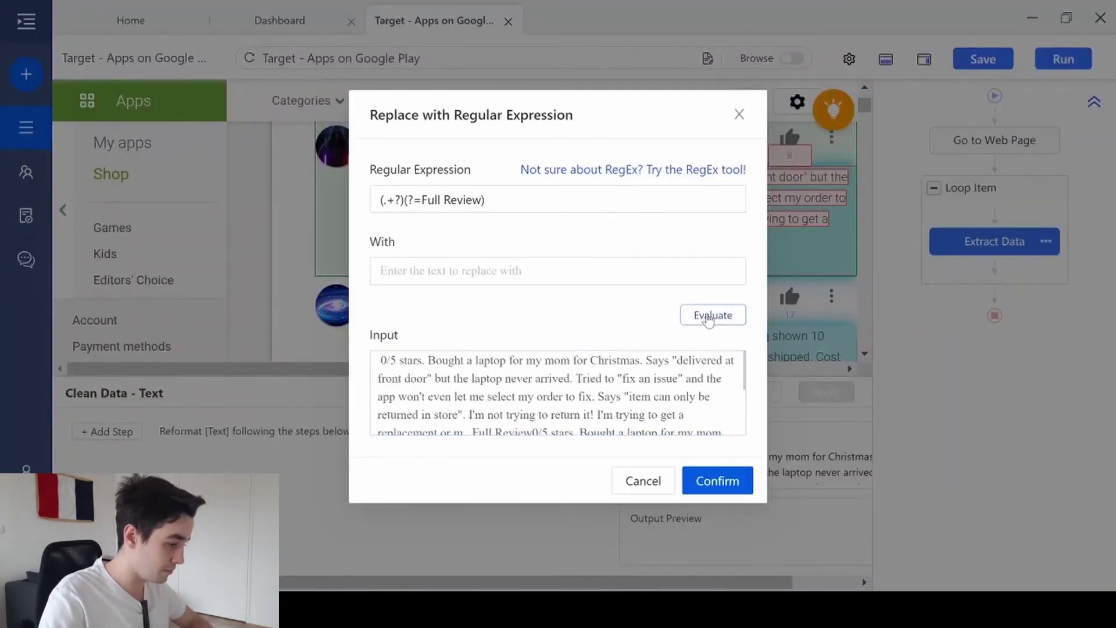
# - Evaluate the replacement with an empty value, confirm it, and apply the cleaning to the Content field
pyautogui.click(714, 315)
pyautogui.scroll(-3, 558, 458)
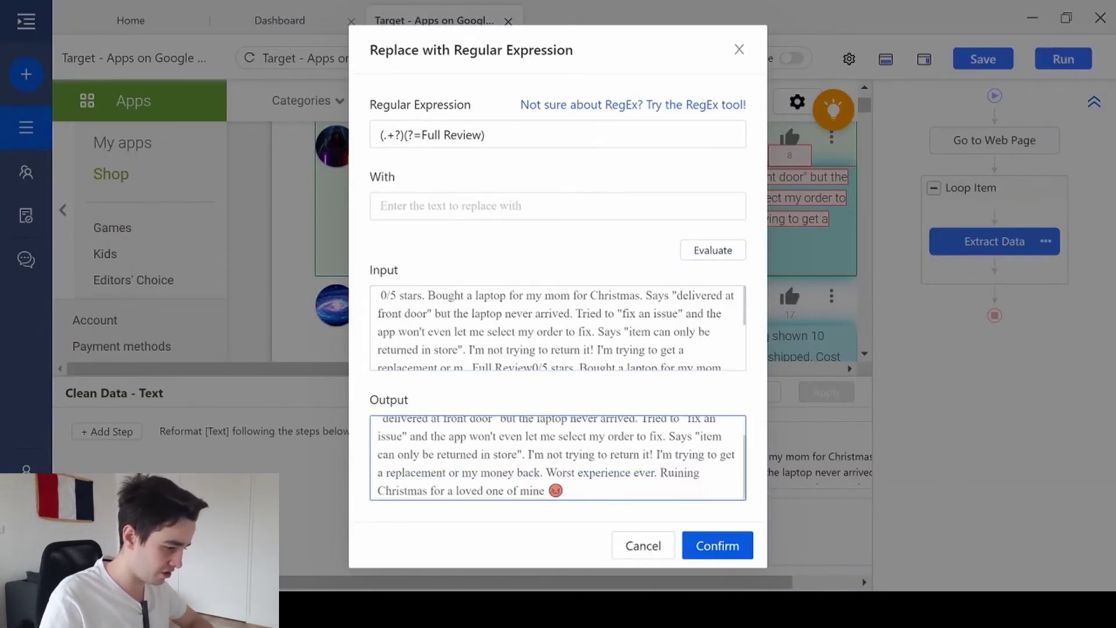
pyautogui.scroll(3, 558, 457)
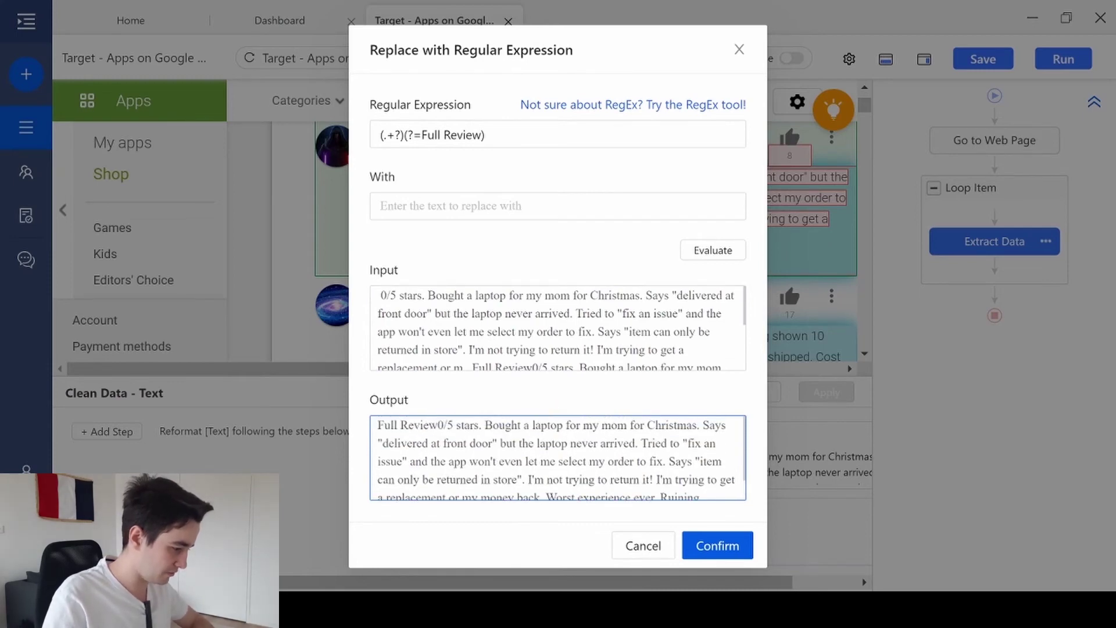
pyautogui.scroll(-1, 558, 457)
pyautogui.scroll(1, 558, 458)
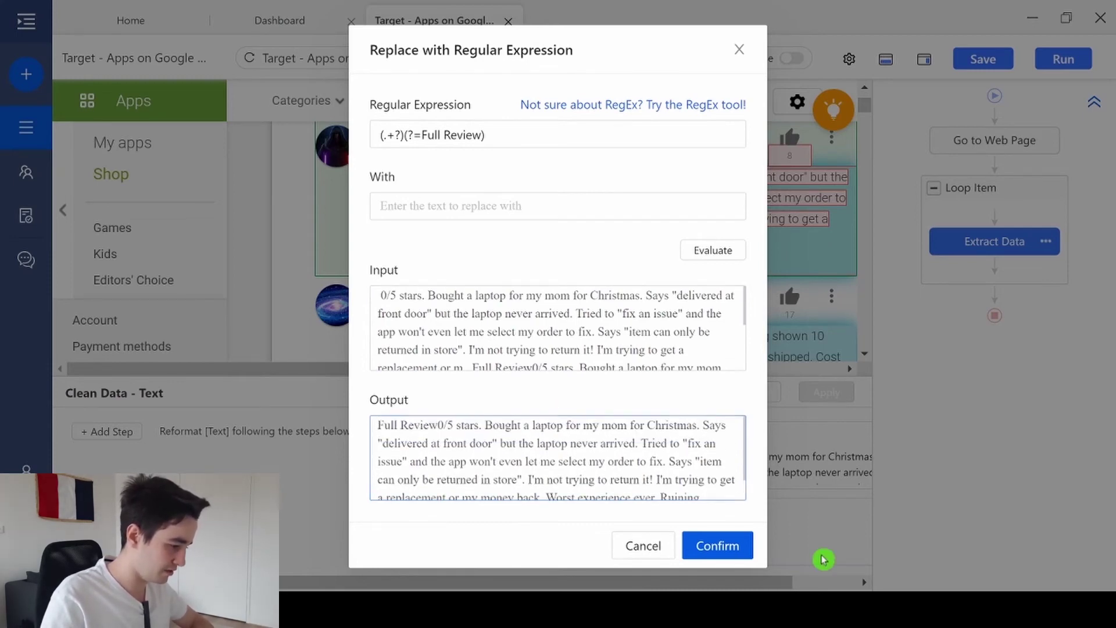
pyautogui.click(715, 550)
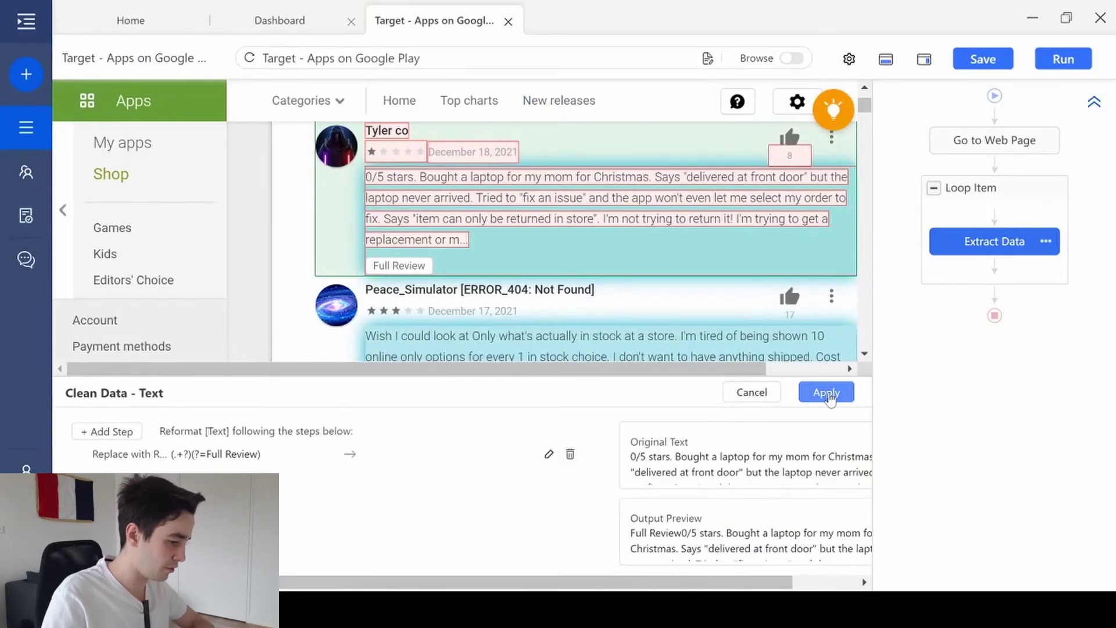
pyautogui.click(826, 392)
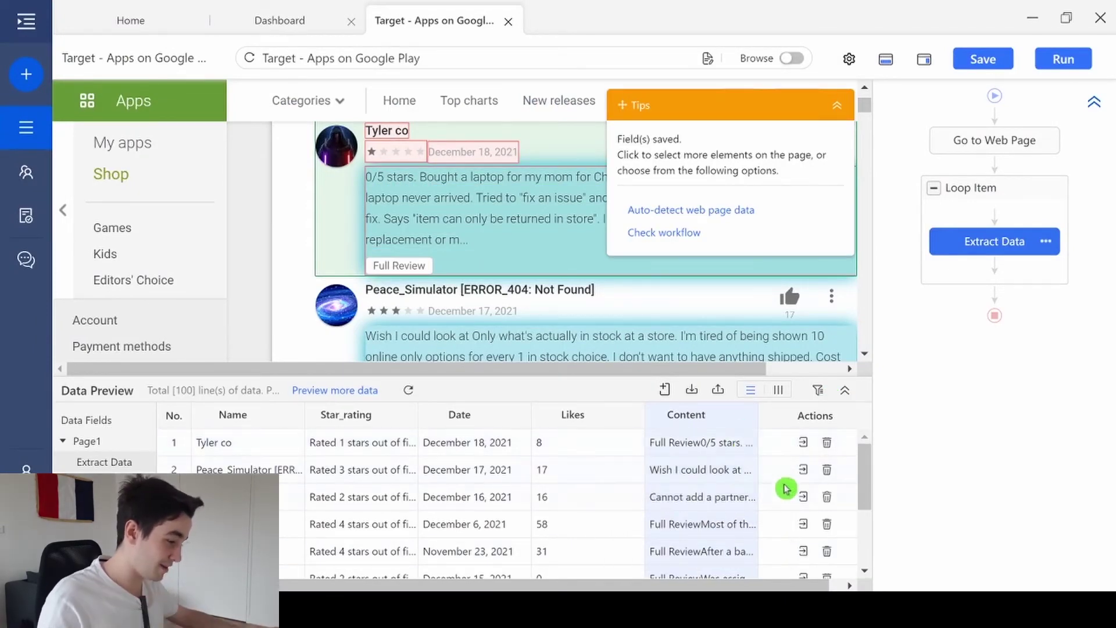
pyautogui.scroll(-4, 712, 486)
pyautogui.scroll(4, 710, 484)
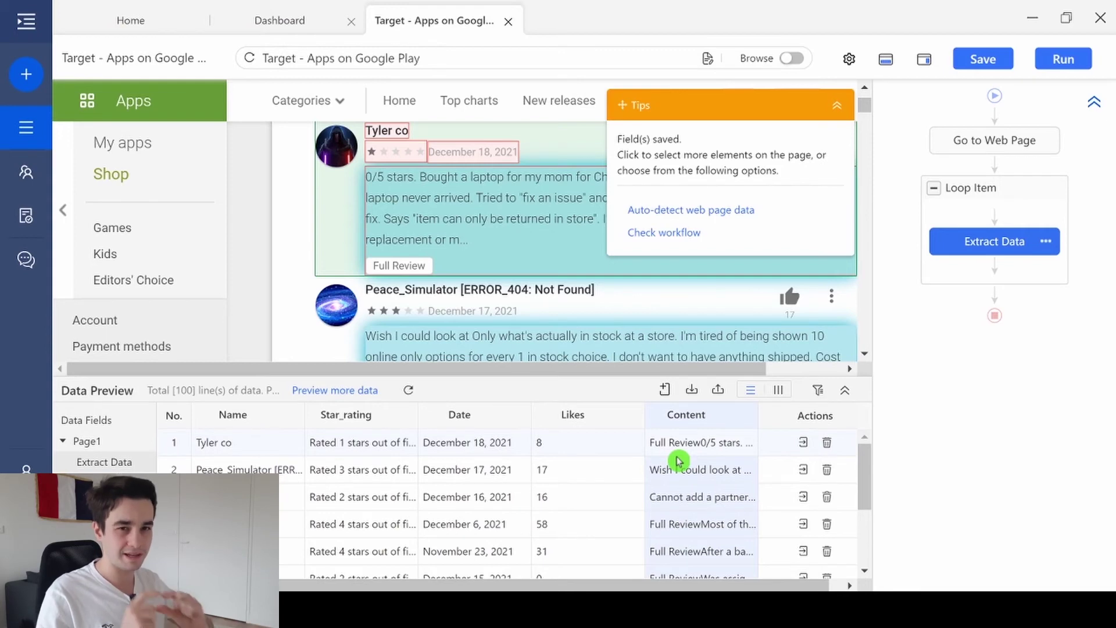
# - Add a second Replace with Regular Expression step to the Content field's data cleaning, using "Full Review" as the expression
pyautogui.click(750, 415)
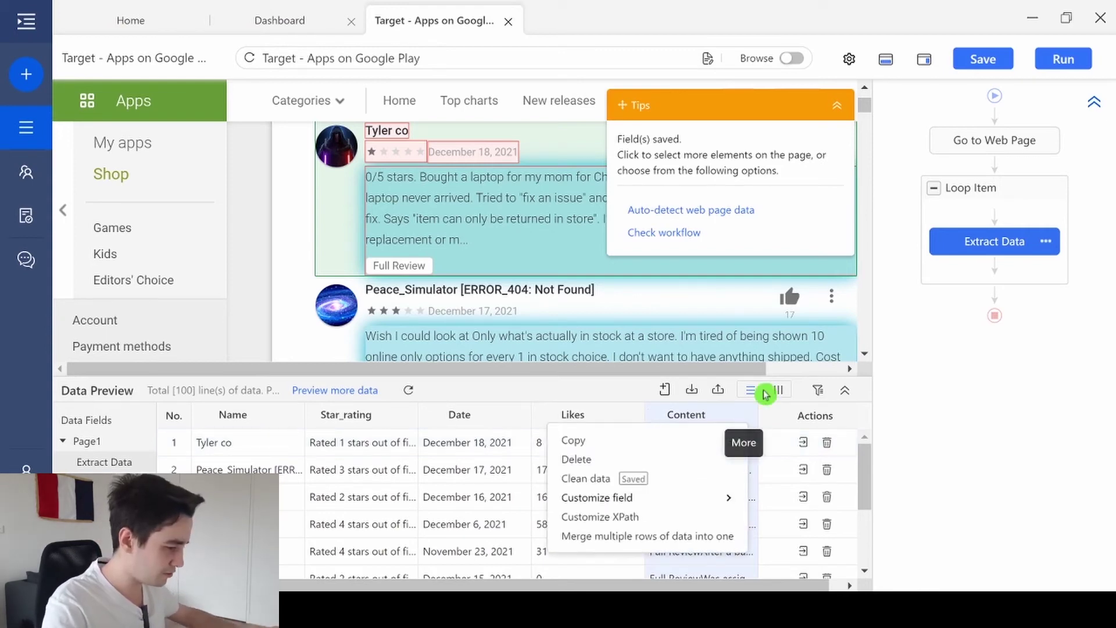
pyautogui.click(592, 480)
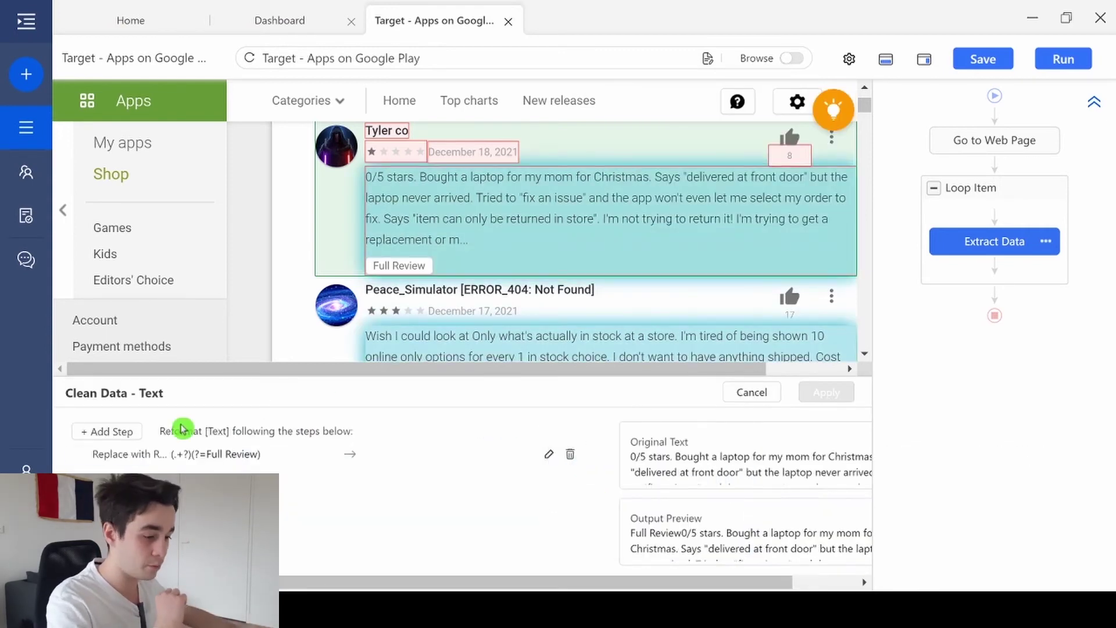
pyautogui.click(126, 433)
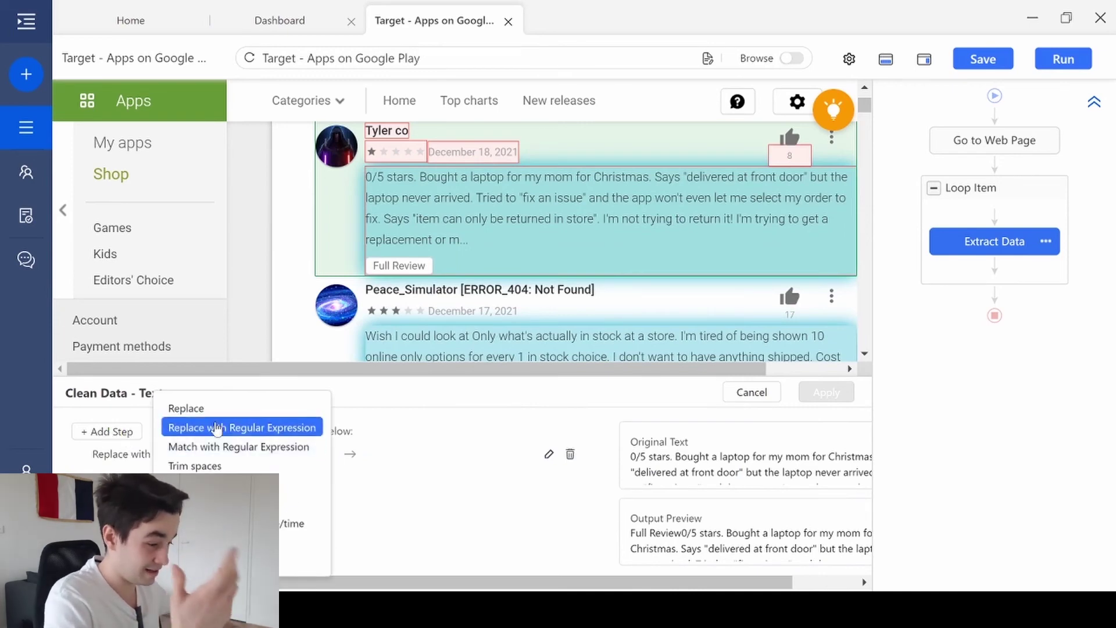
pyautogui.click(216, 429)
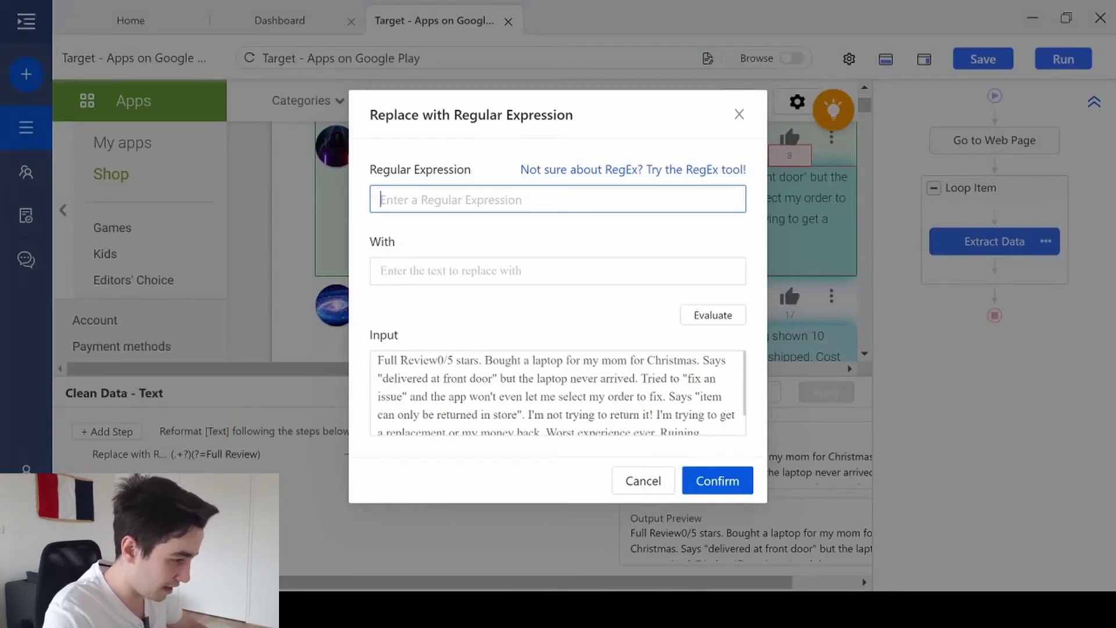
pyautogui.write('Full Re')
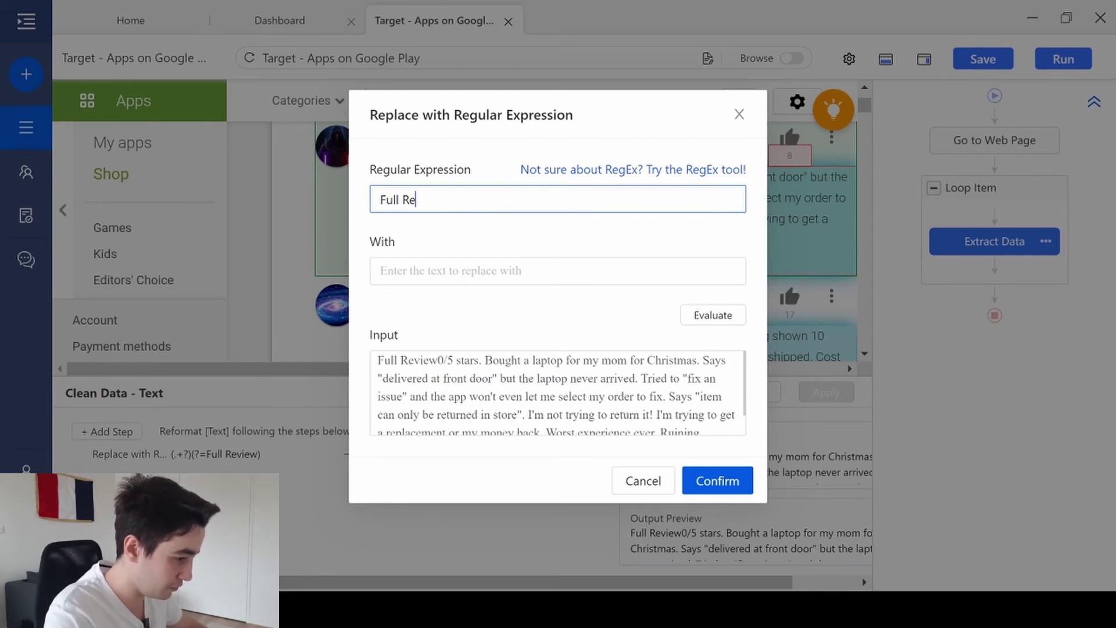
pyautogui.write('view')
# - Evaluate the "Full Review" replacement with an empty value, compare its input and output texts, and confirm the step
pyautogui.click(713, 314)
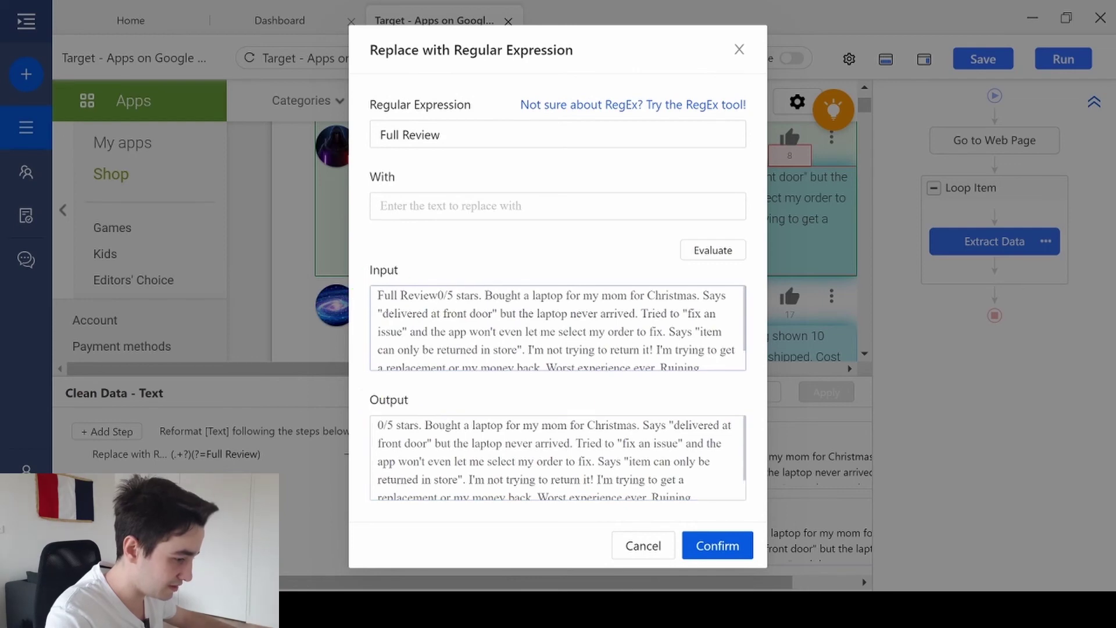
pyautogui.moveTo(378, 296); pyautogui.dragTo(415, 295)
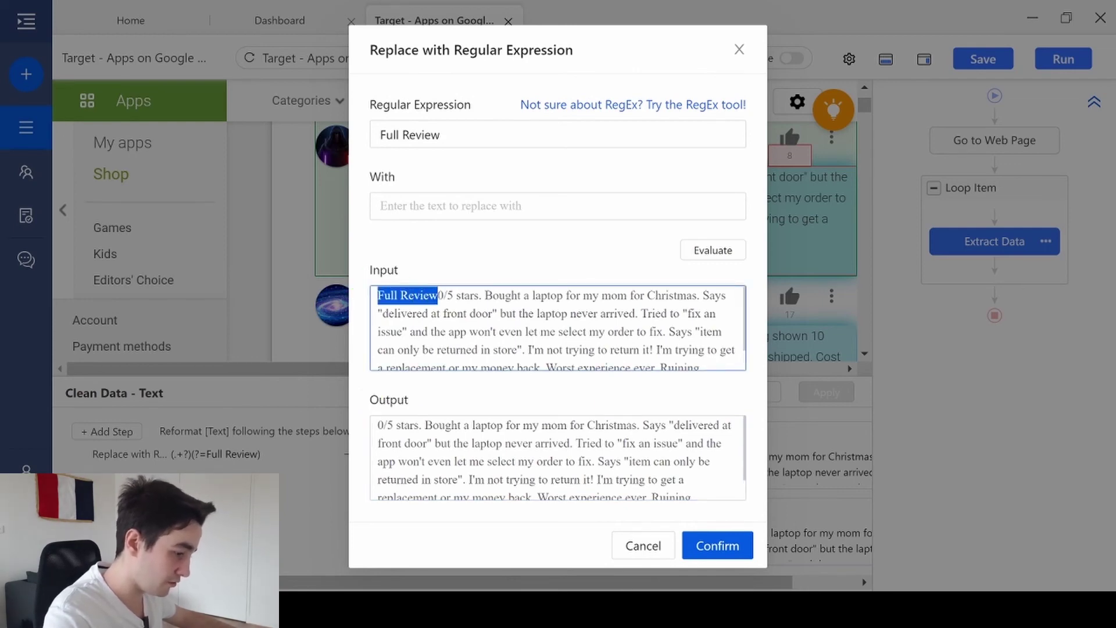
pyautogui.moveTo(378, 425); pyautogui.dragTo(635, 443)
pyautogui.click(636, 443)
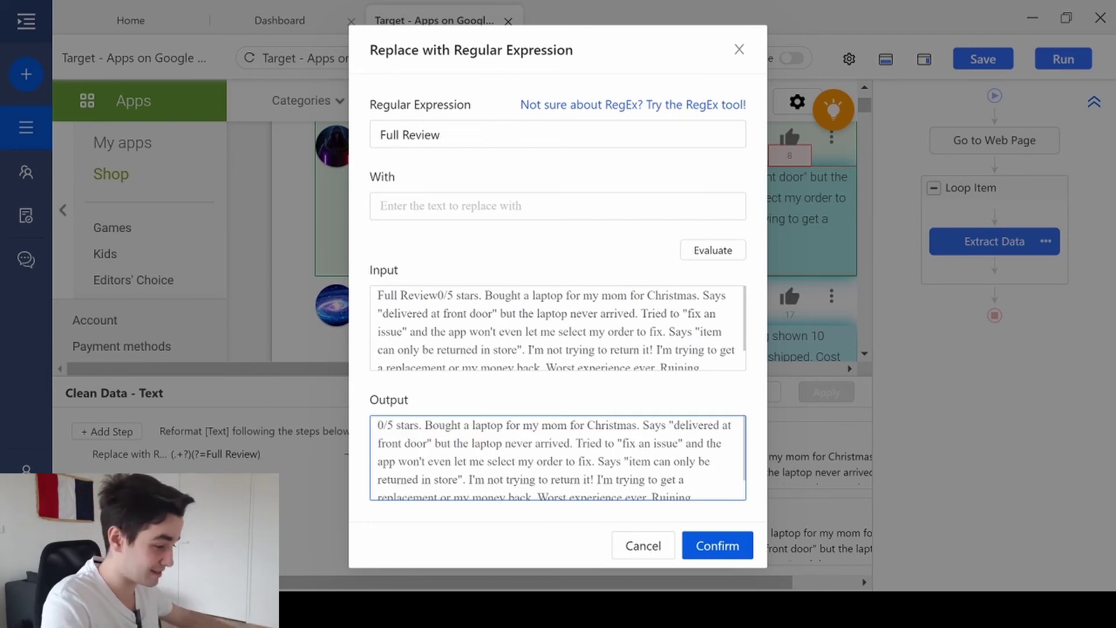
pyautogui.click(715, 545)
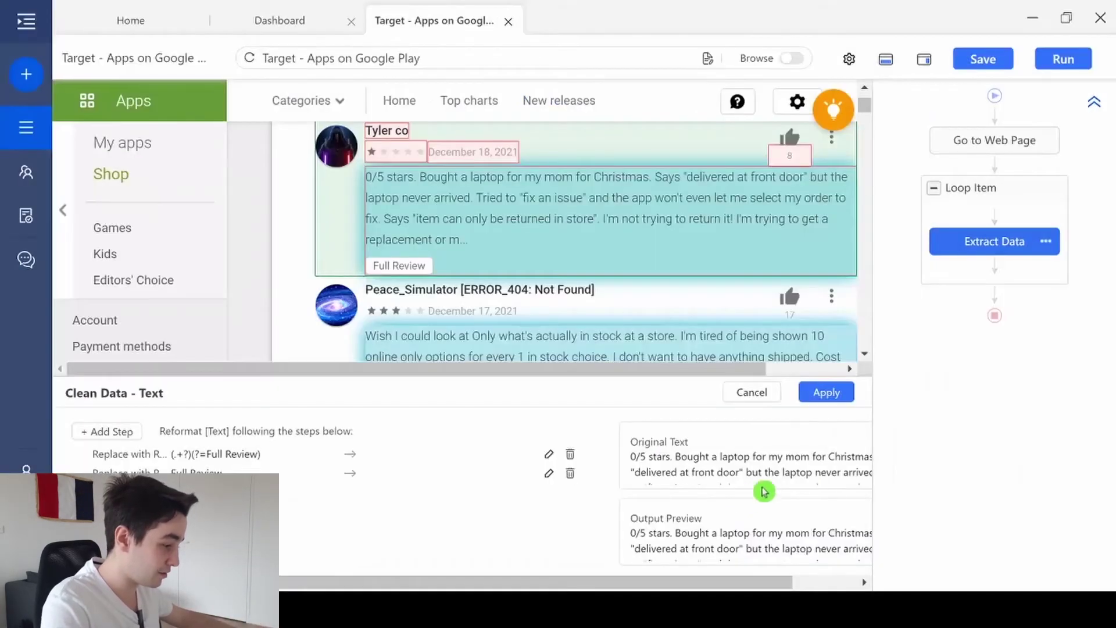
# - Apply the cleaning steps to the Content field, then add a loop click on the single SHOW MORE element below the reviews
pyautogui.click(826, 392)
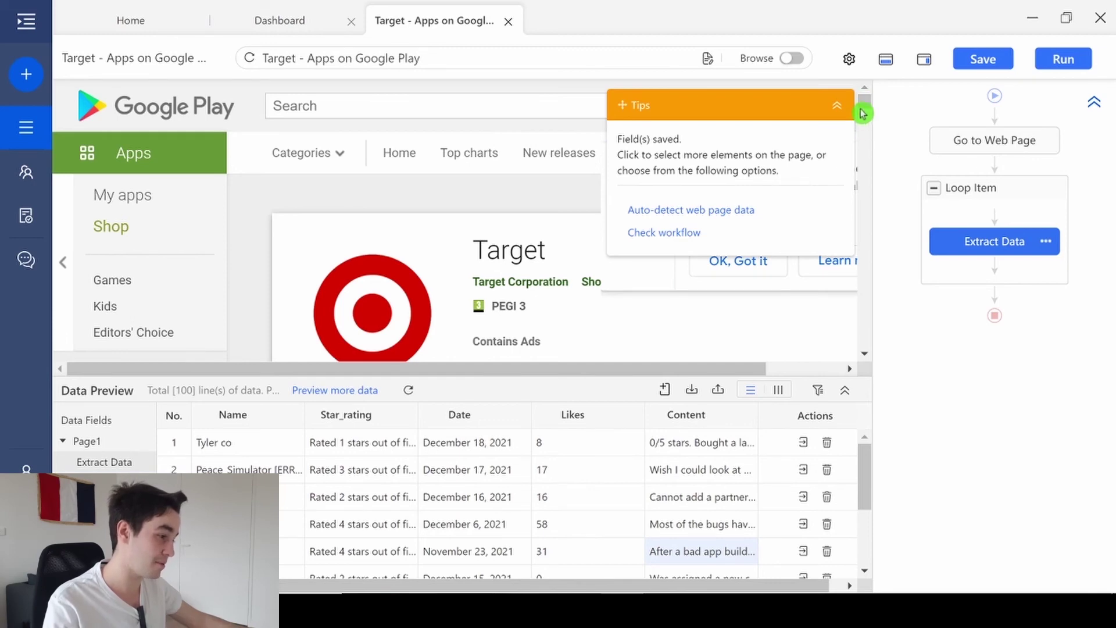
pyautogui.moveTo(864, 110); pyautogui.dragTo(889, 363)
pyautogui.scroll(6, 529, 263)
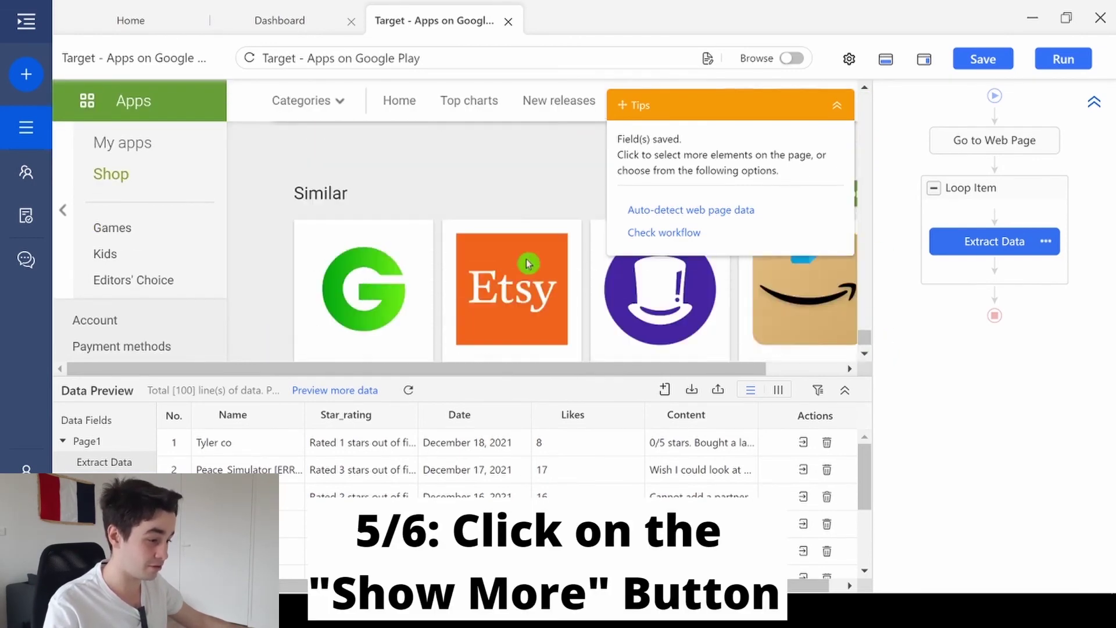
pyautogui.click(837, 107)
pyautogui.scroll(-1, 790, 166)
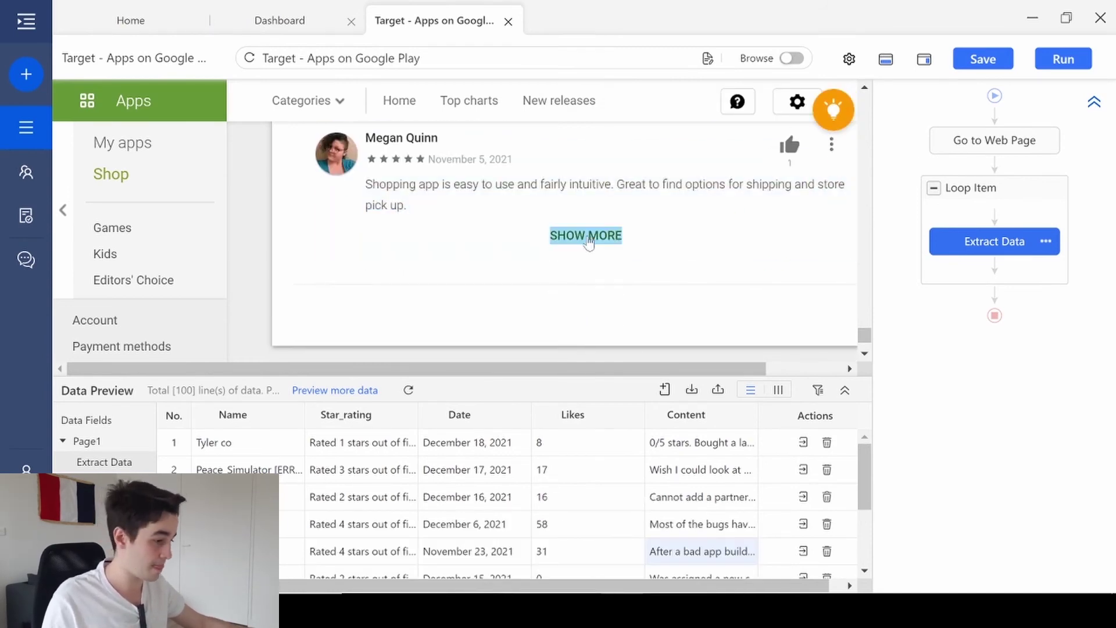
pyautogui.click(609, 241)
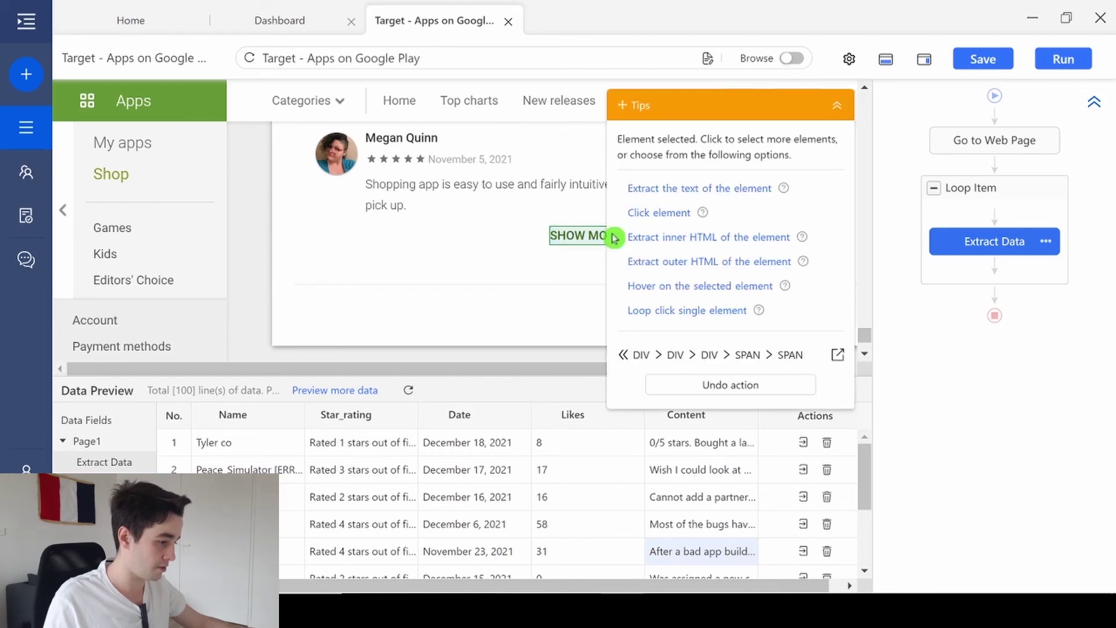
pyautogui.click(657, 311)
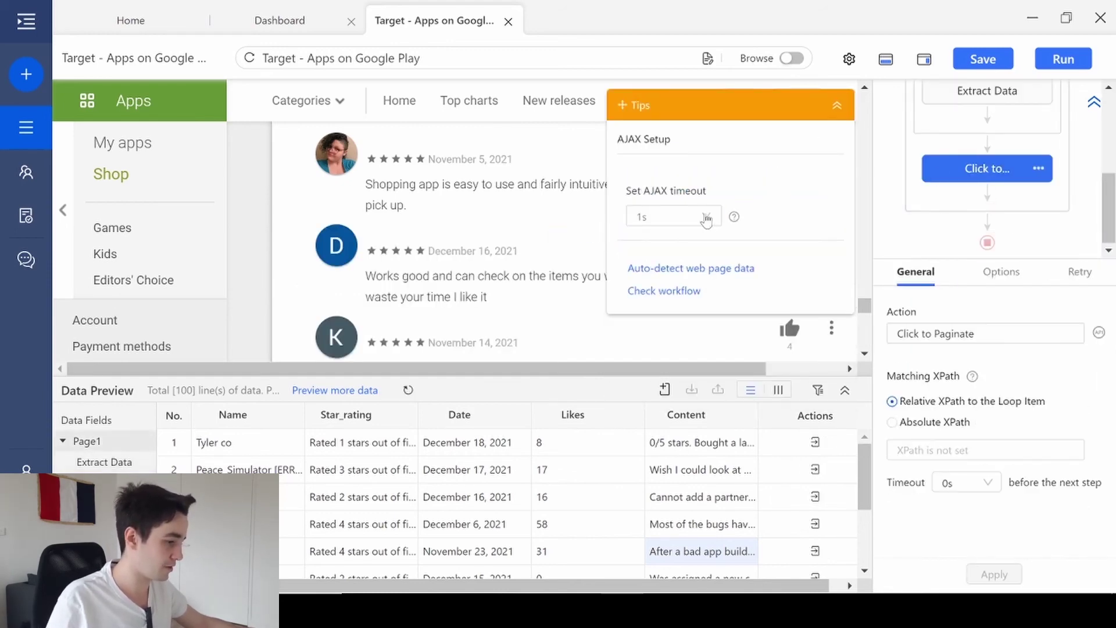
# - Set the AJAX timeout of the SHOW MORE pagination click to 10s
pyautogui.click(698, 219)
pyautogui.scroll(-3, 654, 279)
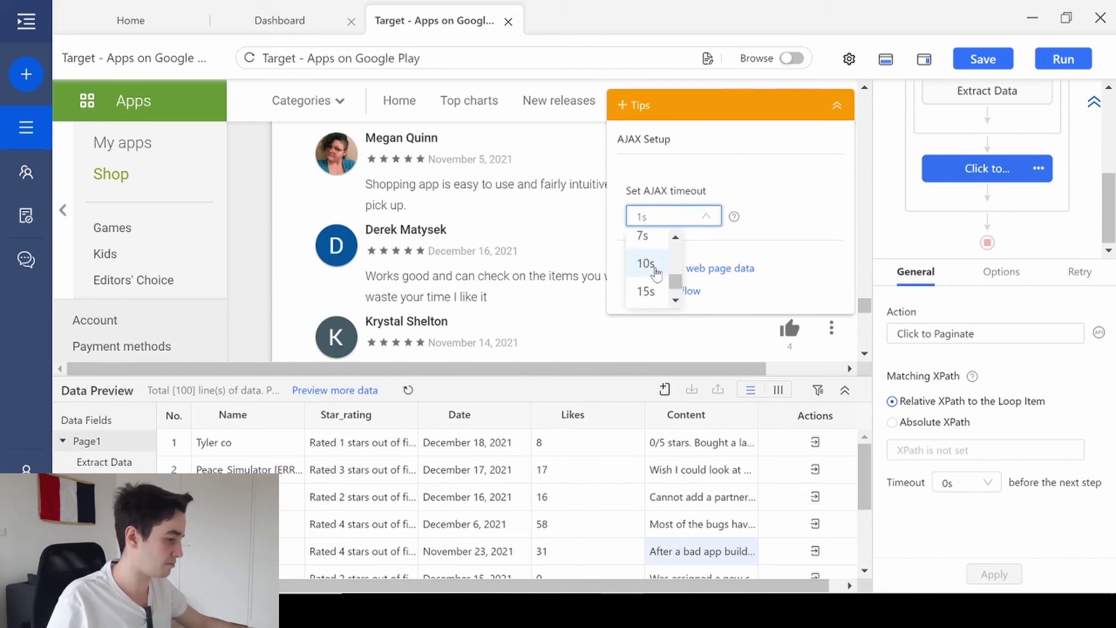
pyautogui.click(645, 264)
pyautogui.click(838, 107)
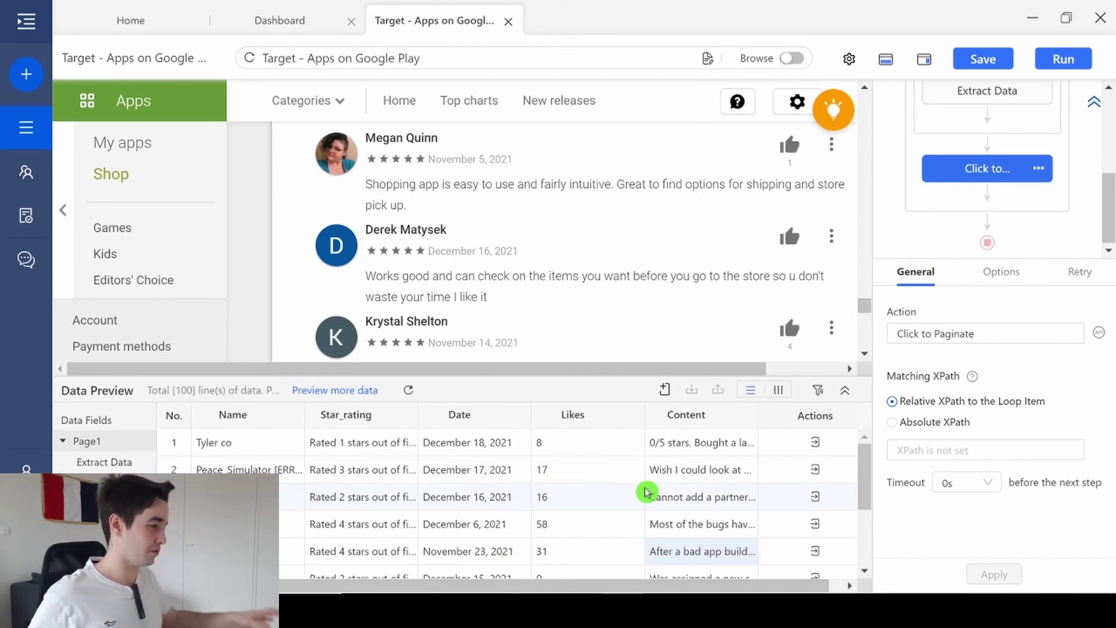
# - Save the task and start a run on the local device
pyautogui.click(981, 60)
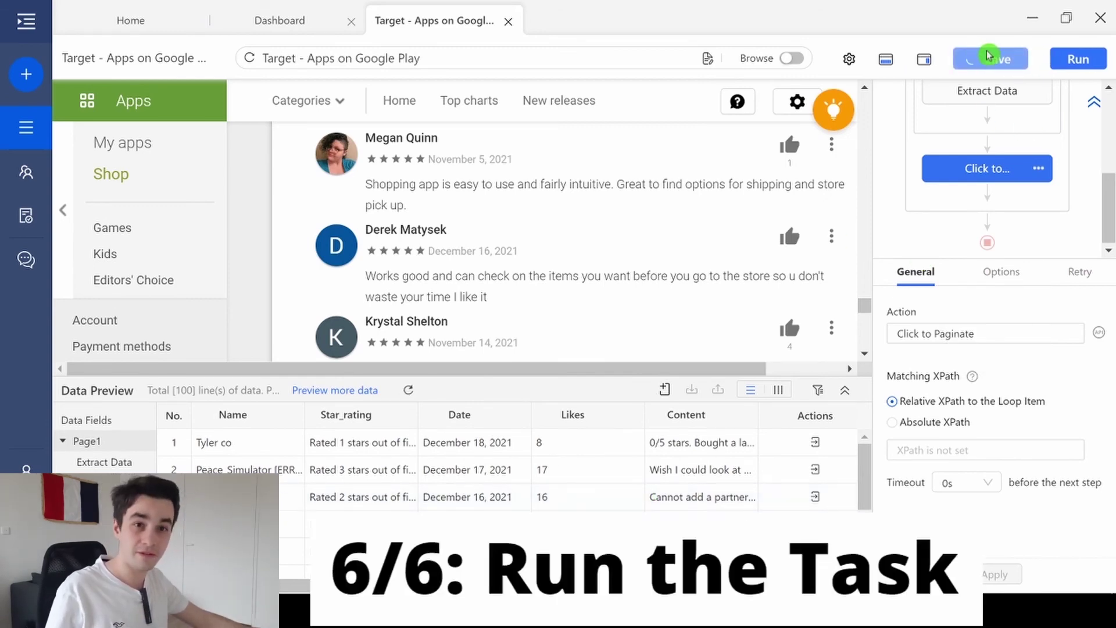
pyautogui.click(1066, 70)
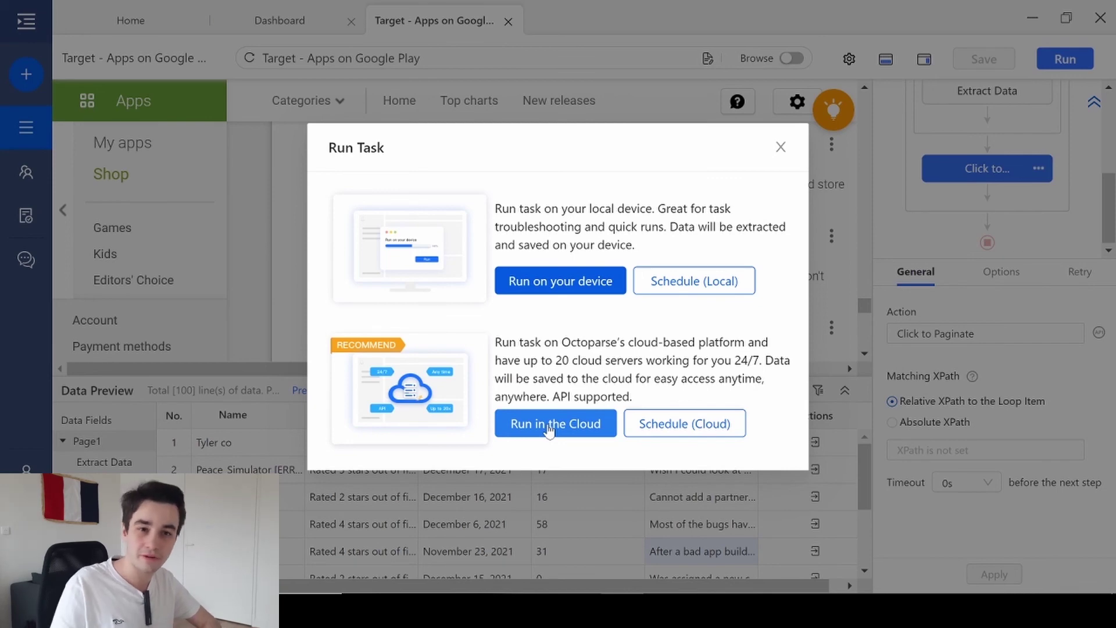
pyautogui.click(638, 379)
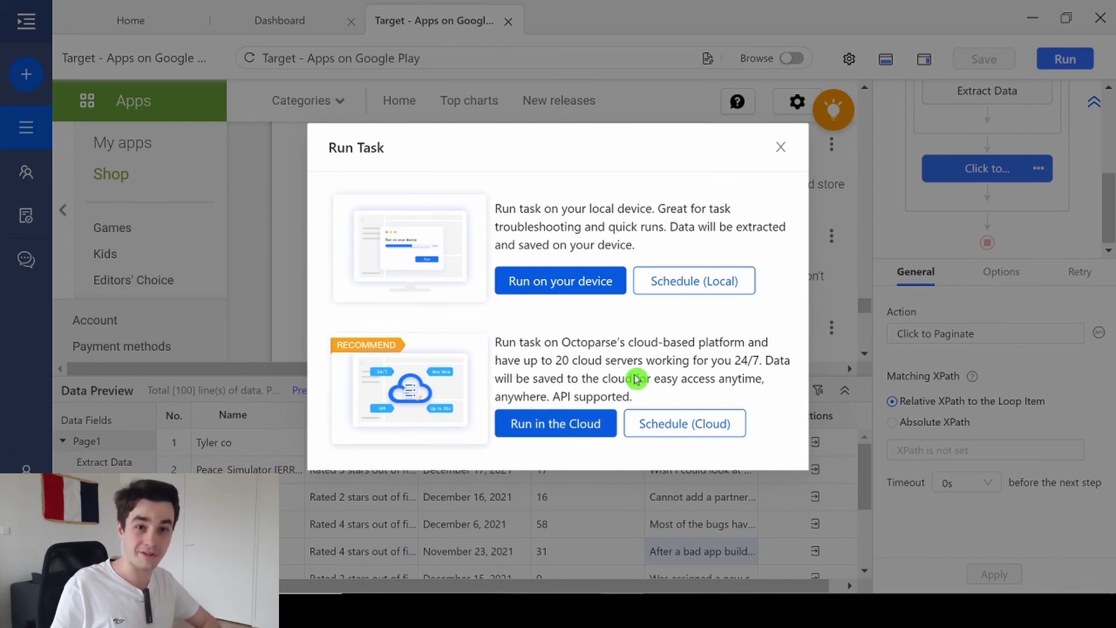
pyautogui.click(572, 296)
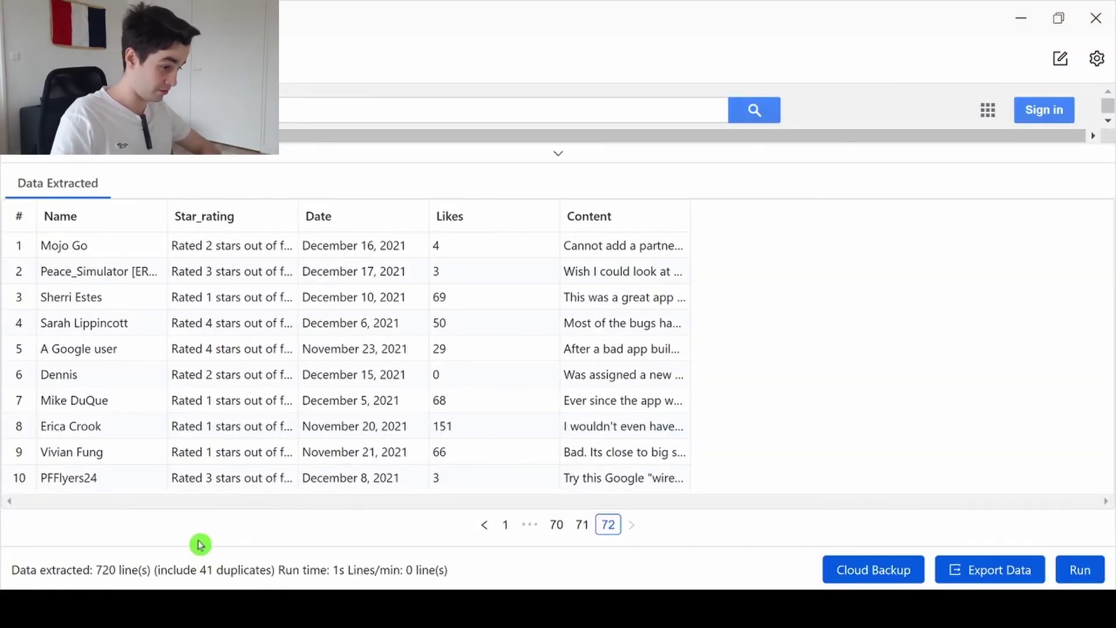
# - Page back through the extracted reviews to page 69, then export the data with duplicates removed
pyautogui.click(580, 525)
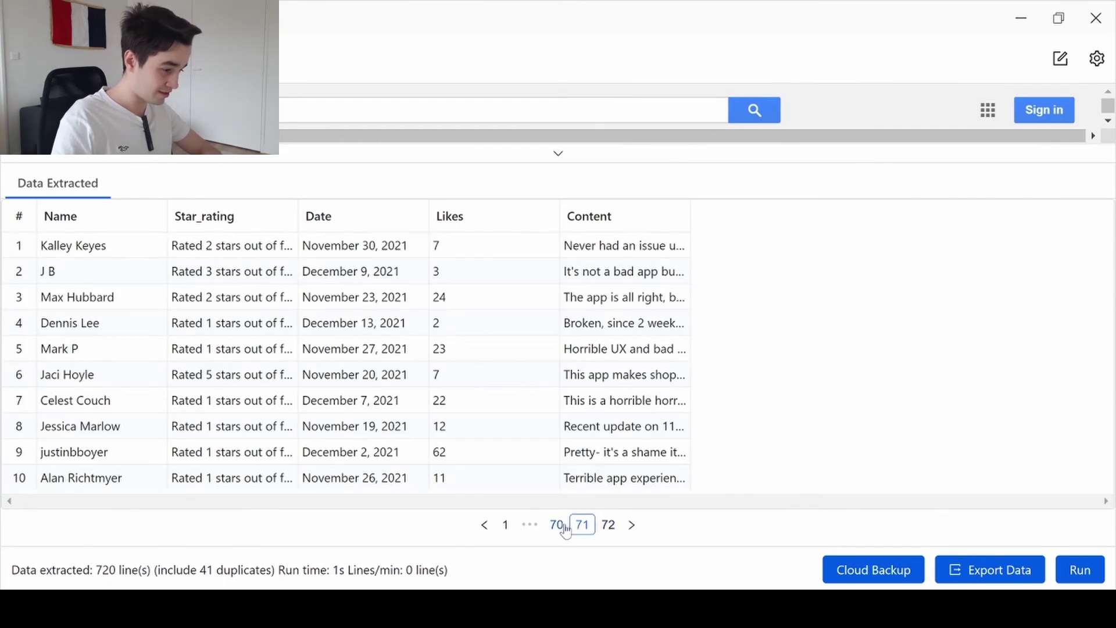
pyautogui.click(561, 526)
pyautogui.click(543, 526)
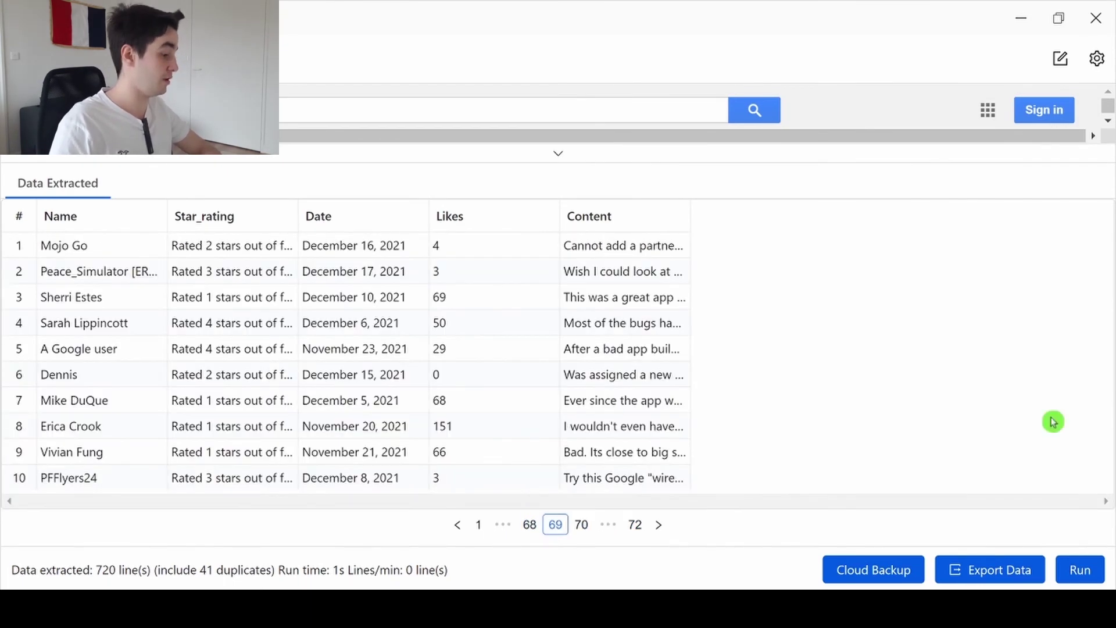
pyautogui.click(981, 569)
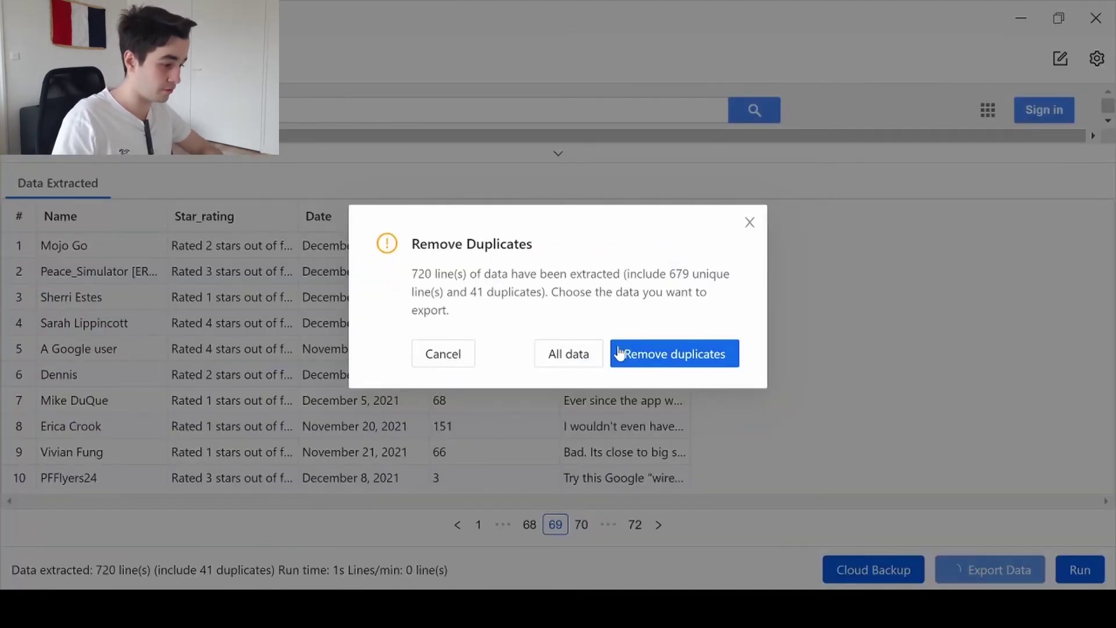
pyautogui.click(639, 353)
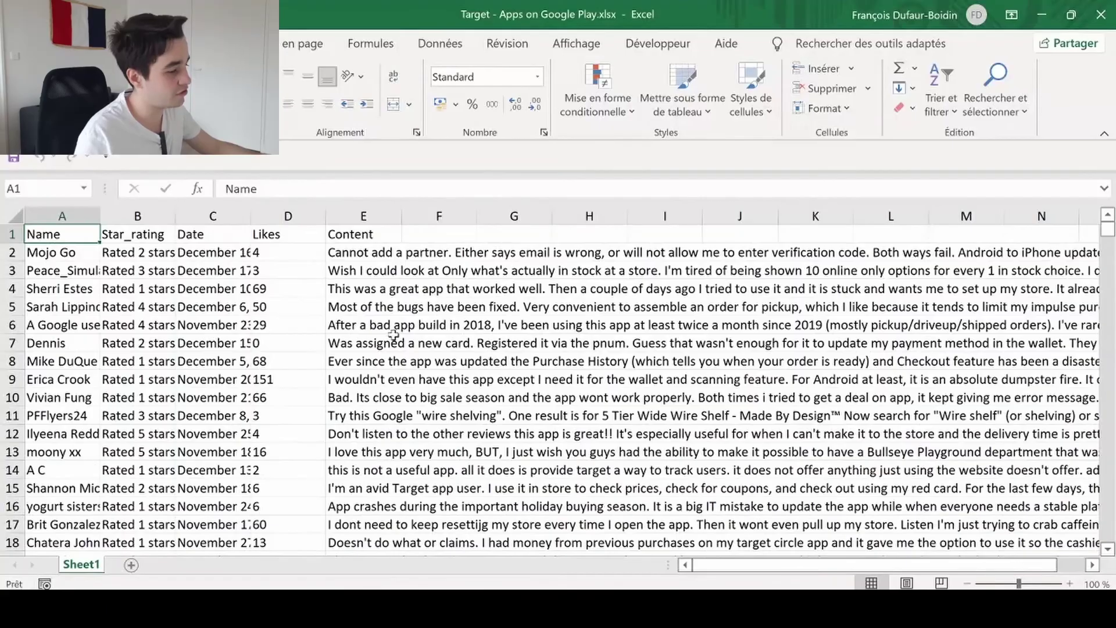
# - Look through the exported reviews in the Excel workbook "Target - Apps on Google Play.xlsx", from the header row to about row 417
pyautogui.scroll(-20, 351, 355)
pyautogui.scroll(-20, 351, 355)
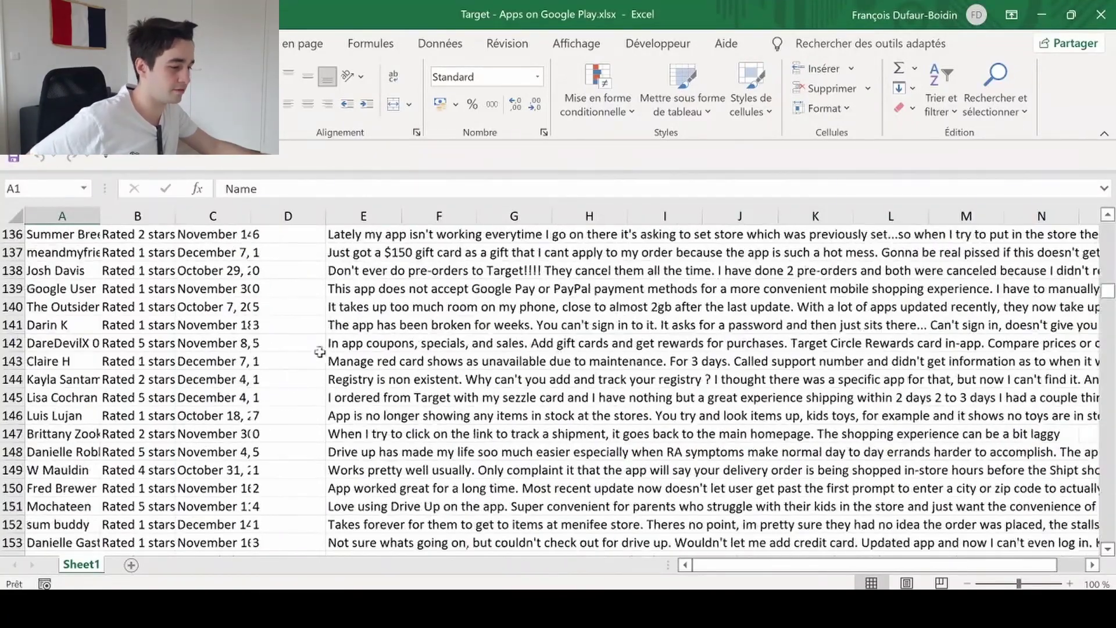
pyautogui.scroll(-16, 299, 371)
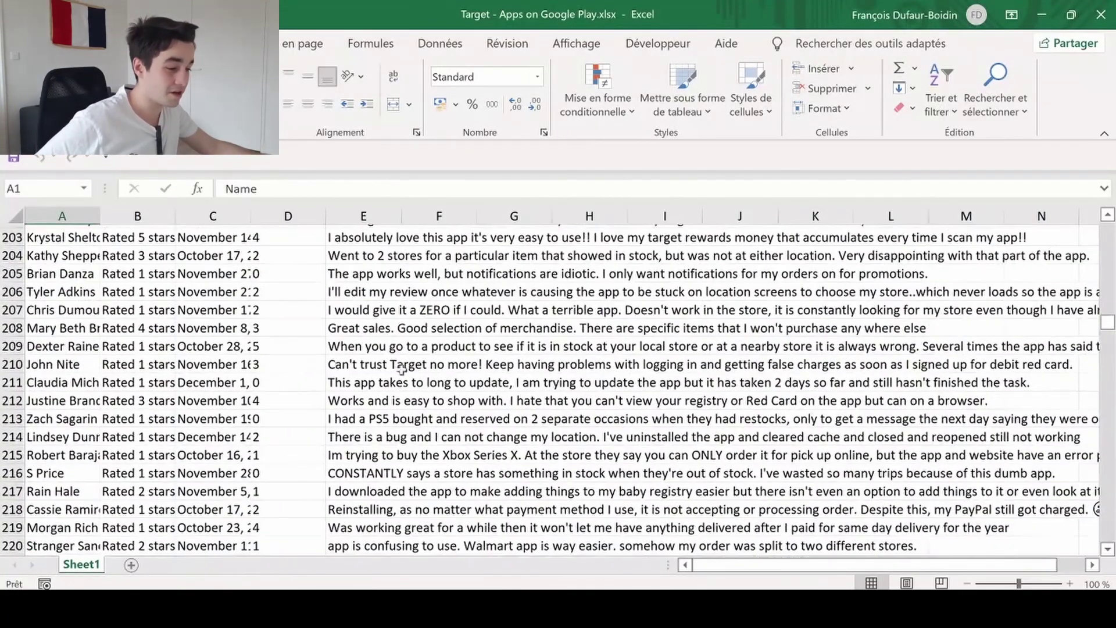
pyautogui.scroll(-20, 414, 379)
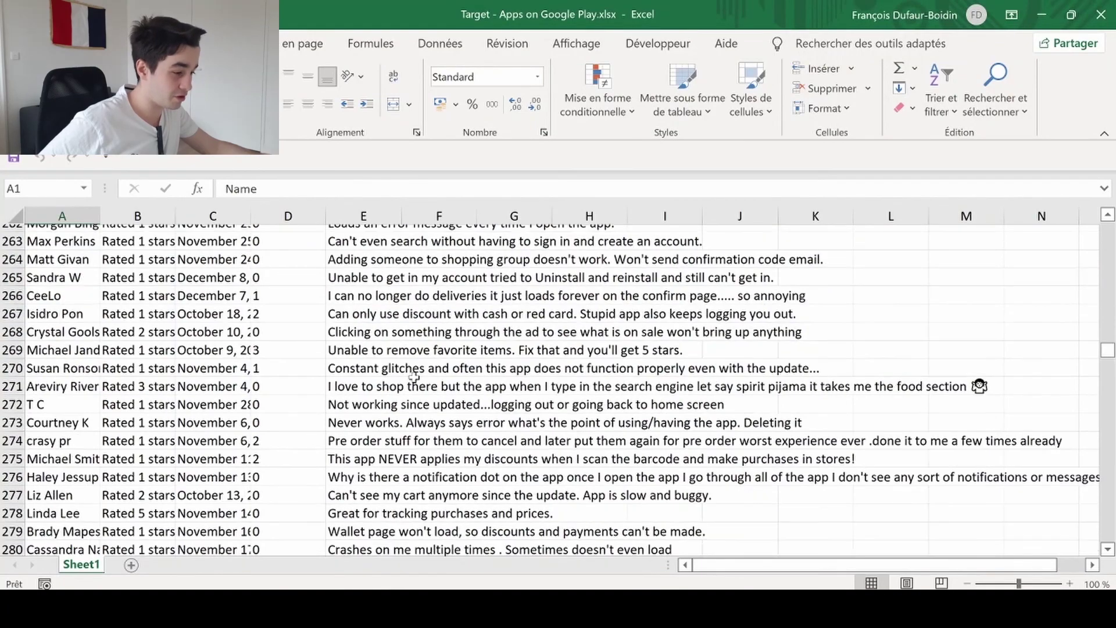
pyautogui.scroll(-20, 413, 379)
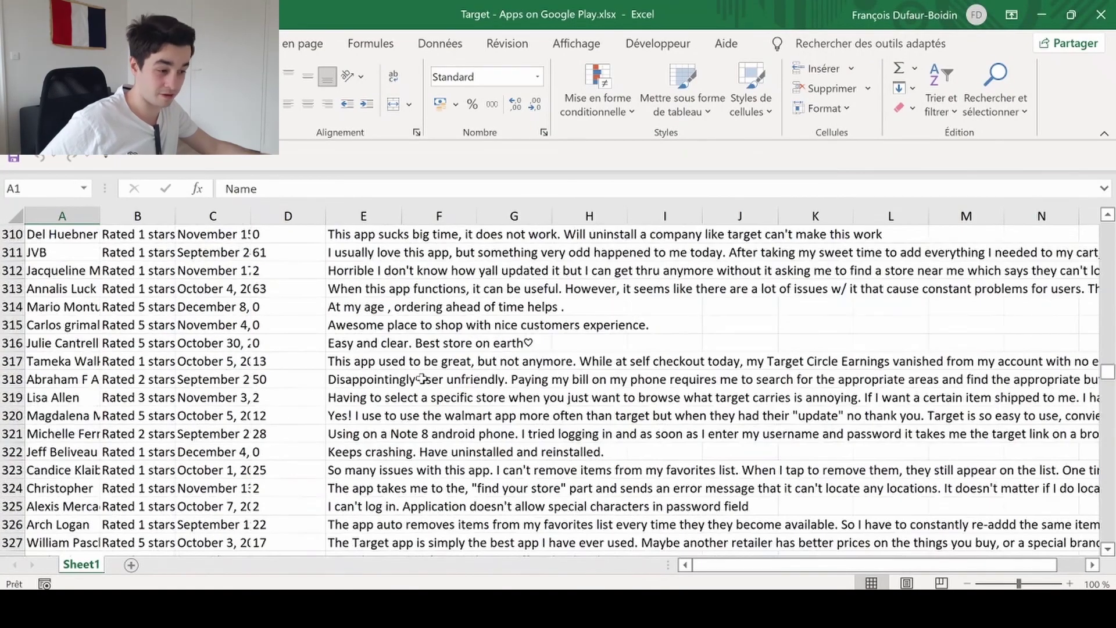
pyautogui.scroll(-20, 393, 381)
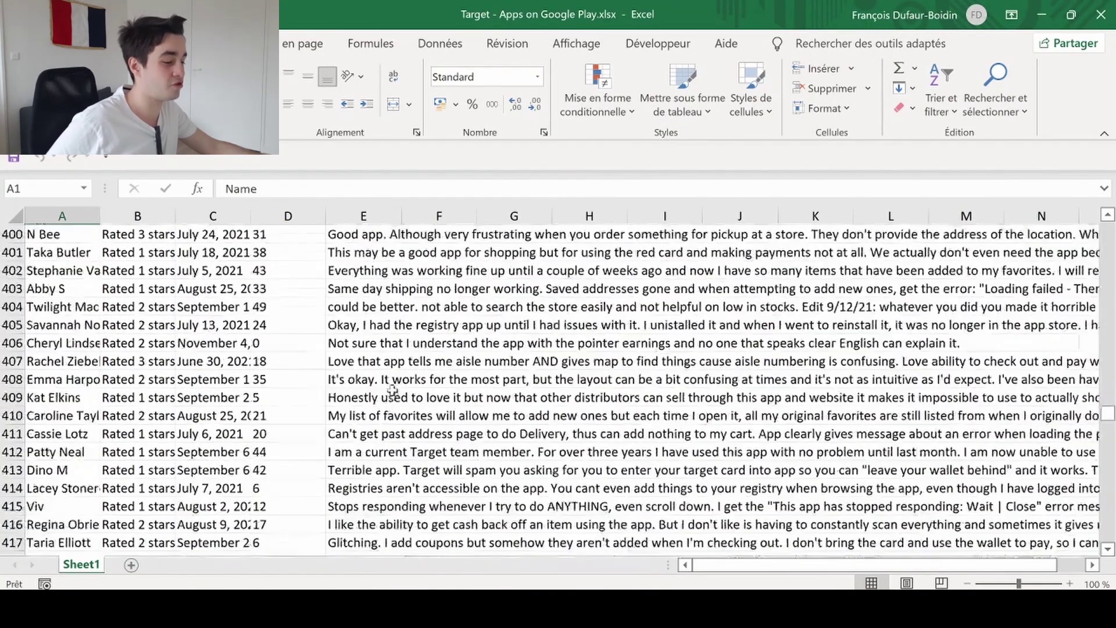